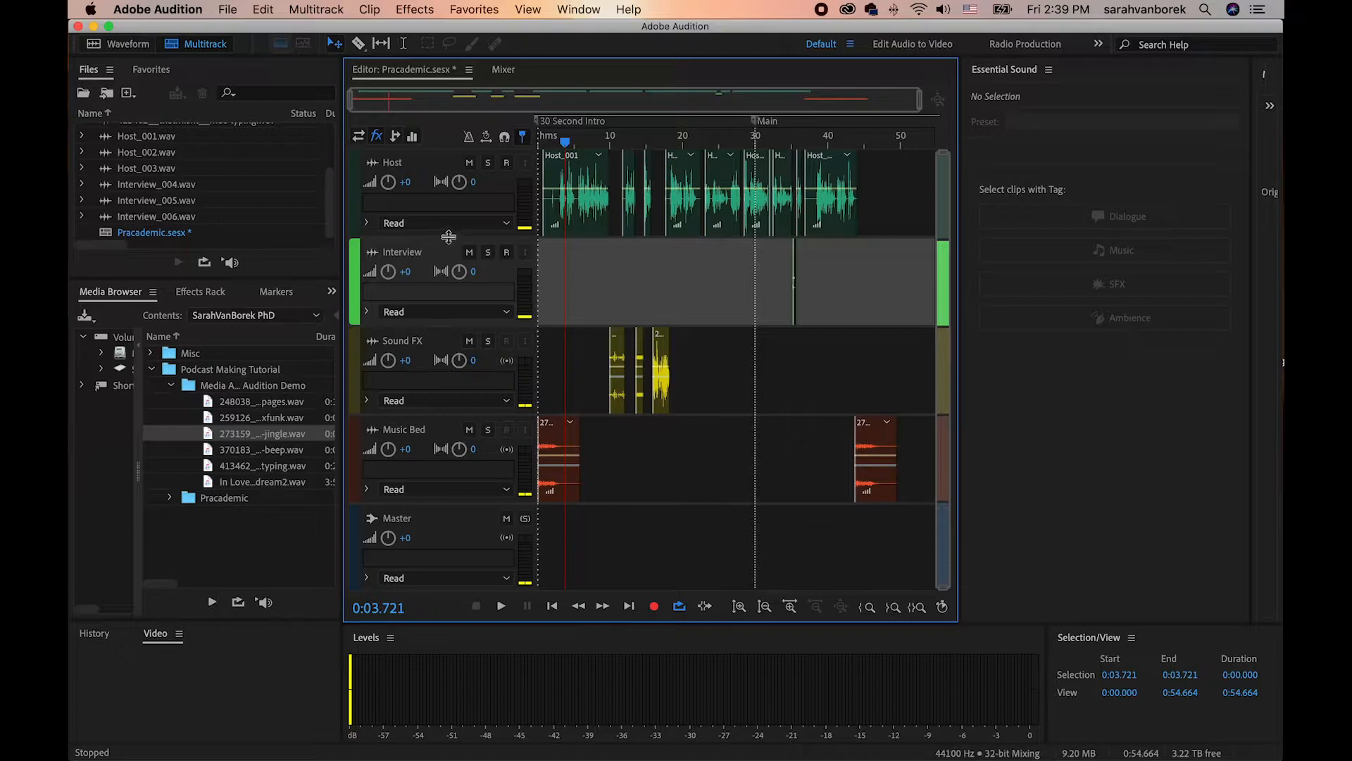
Enlarge the Host track to show its effects slots and place the playhead at about 0:02.6, just before the speech starts.
left_click(421, 161)
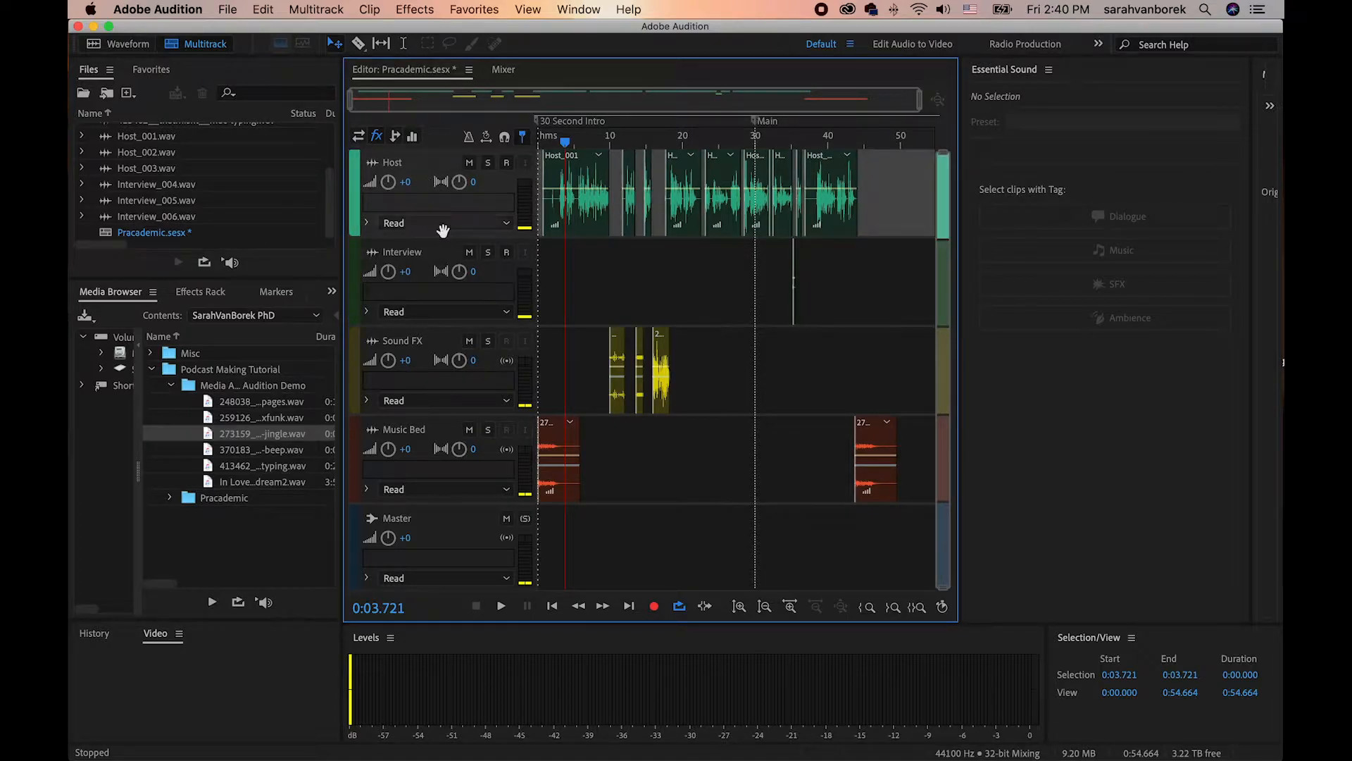
left_click_drag(442, 237, 445, 285)
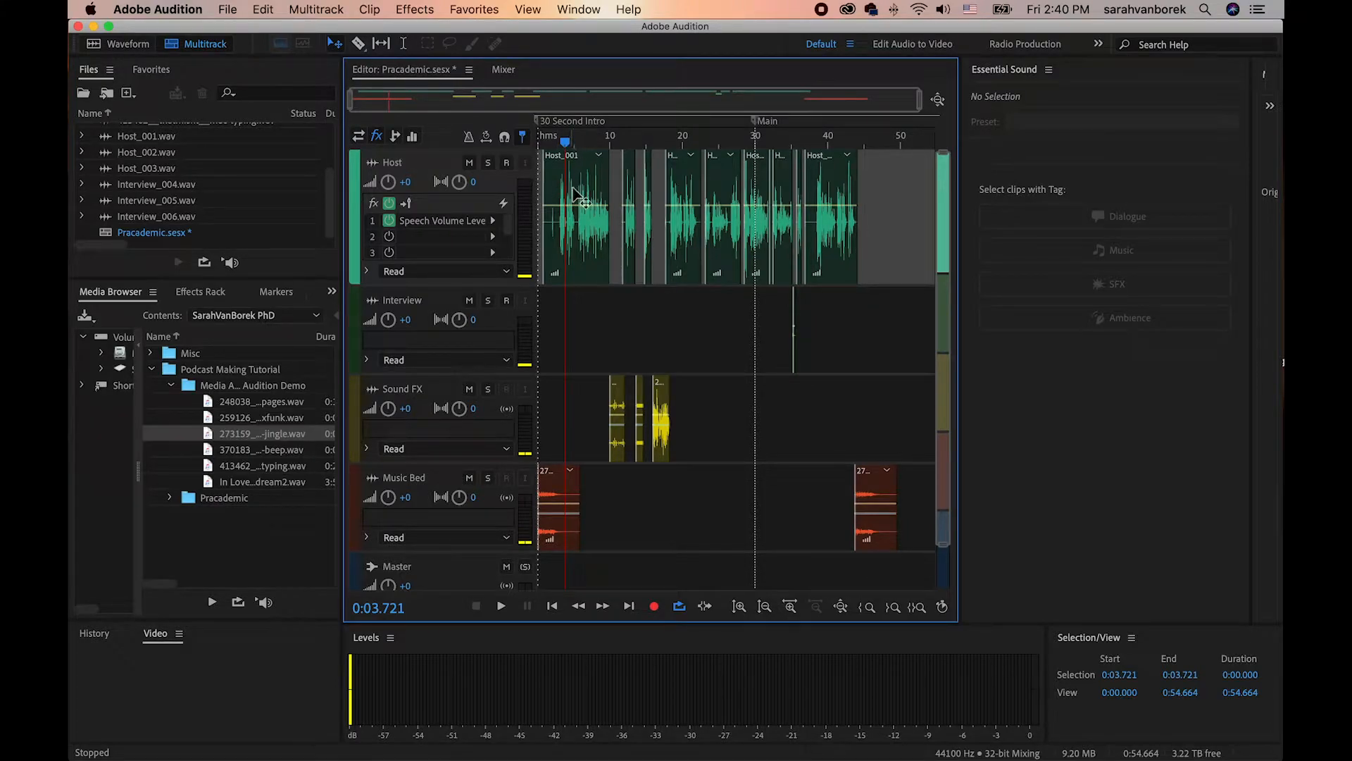
left_click_drag(565, 142, 555, 144)
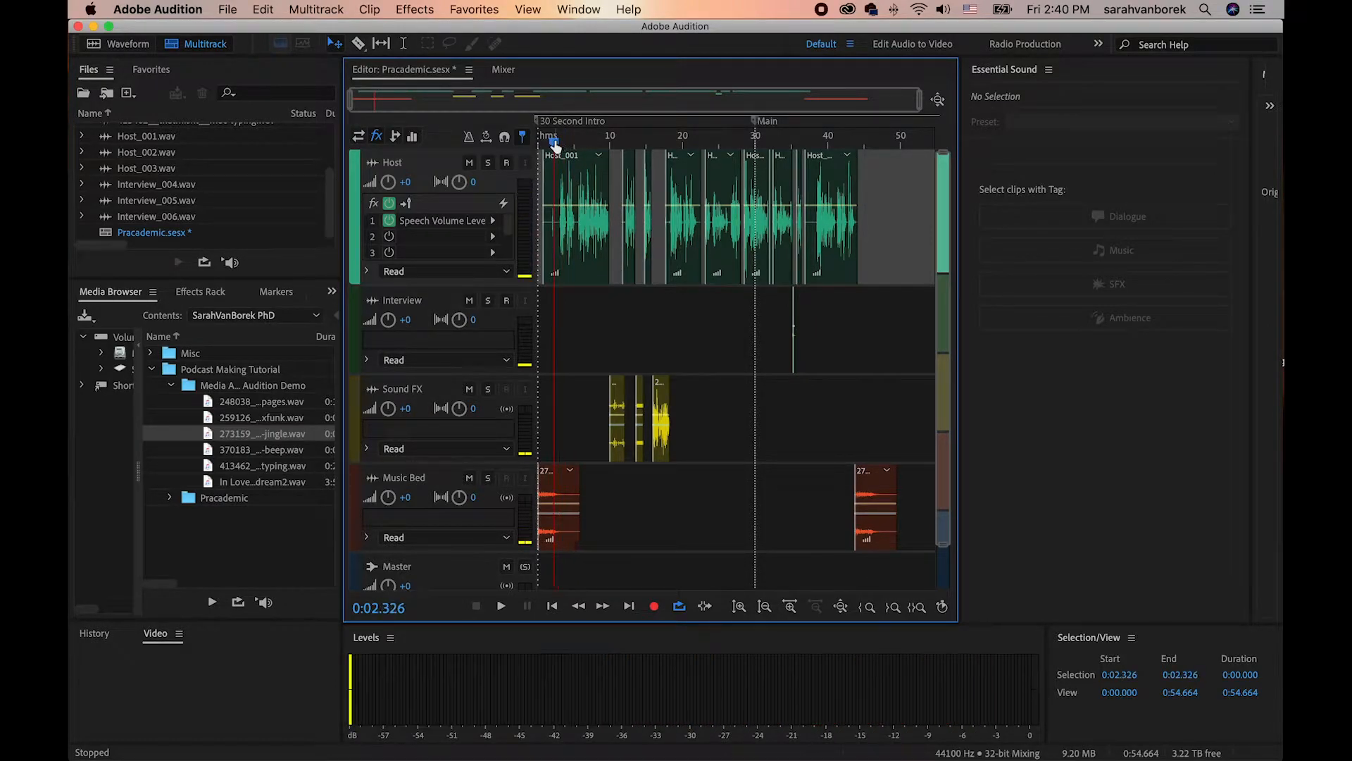
scroll(555, 143, "up", 5)
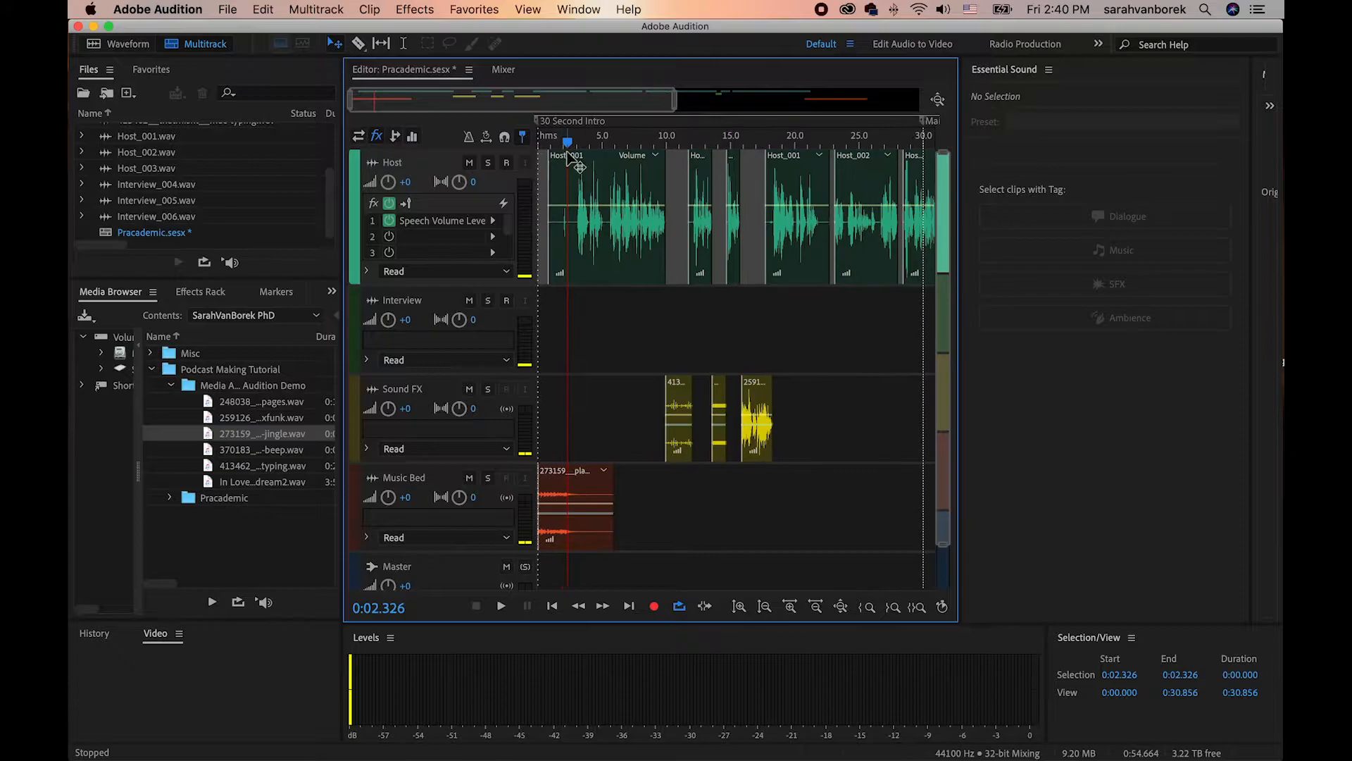
left_click_drag(568, 144, 570, 146)
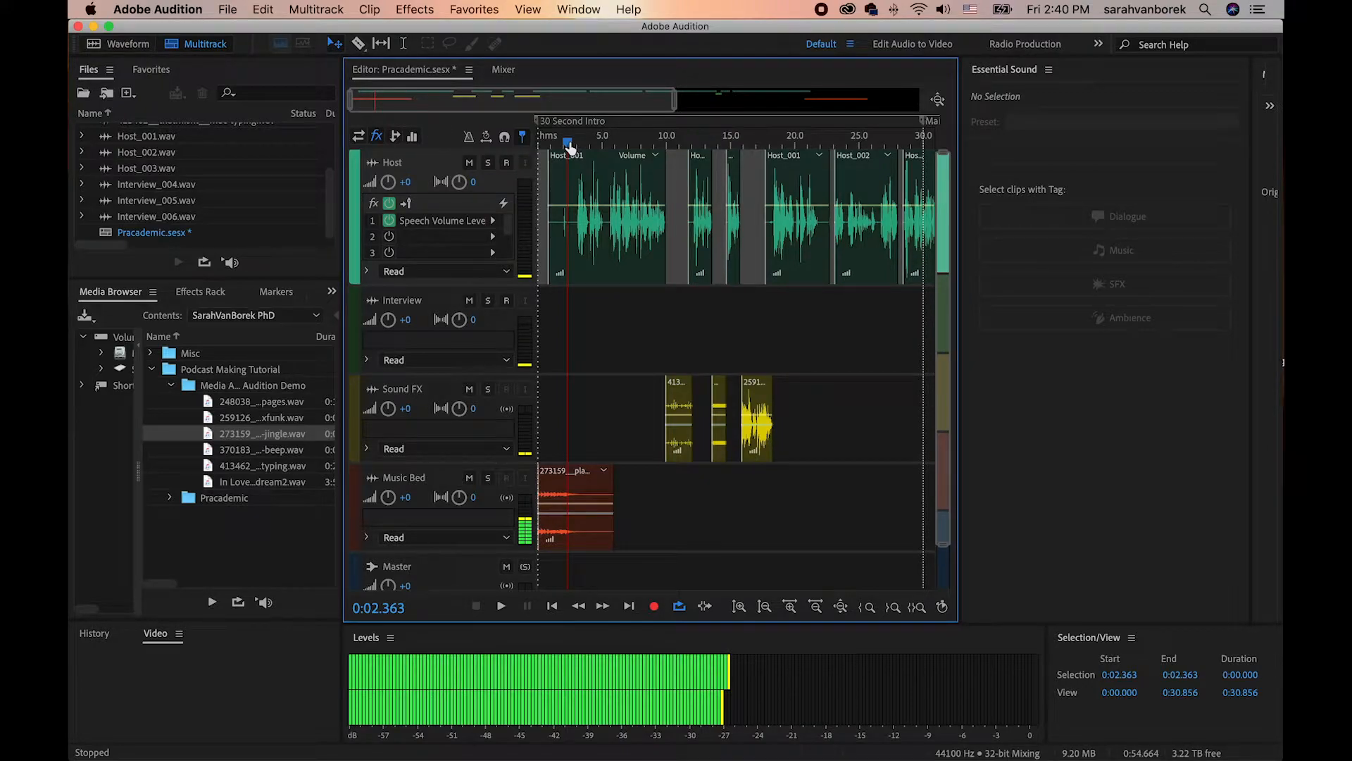
left_click_drag(569, 146, 572, 146)
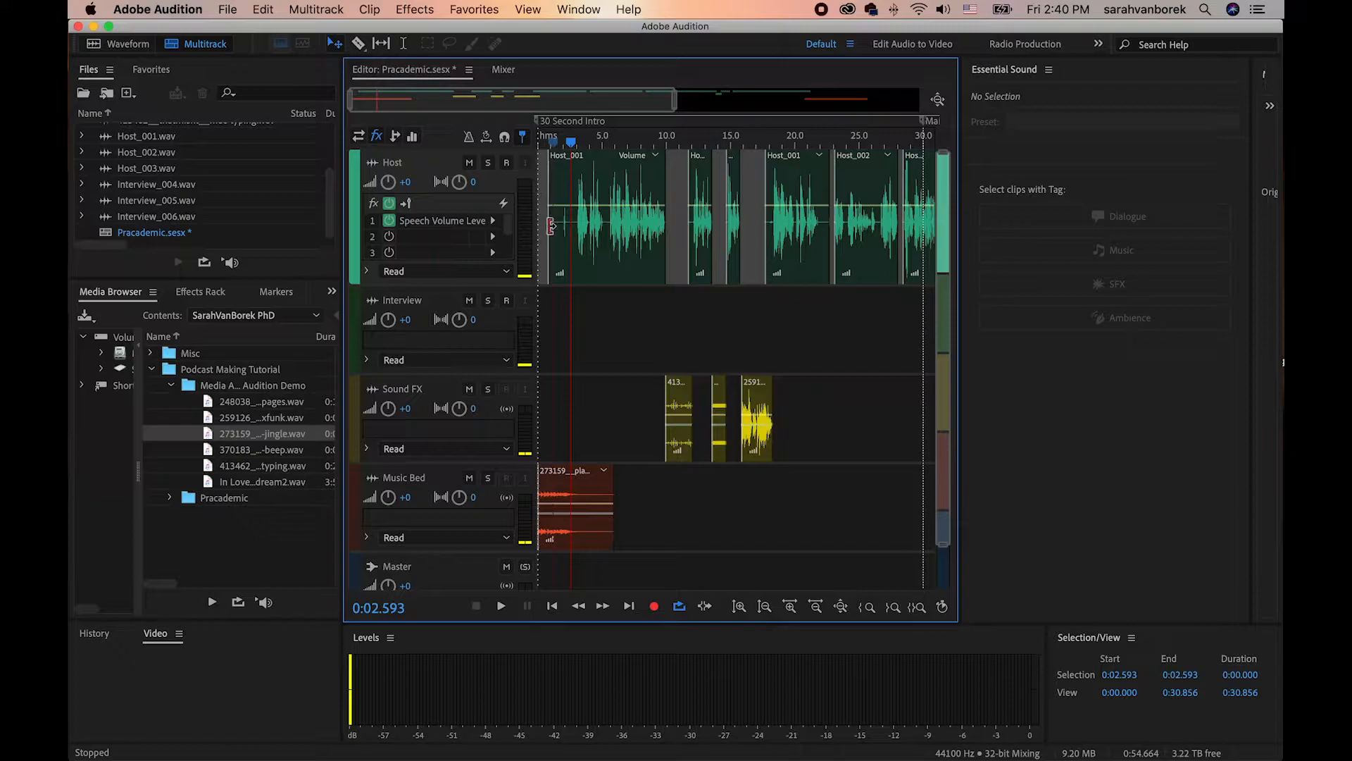
Switch off and remove the Speech Volume Leveler effect from the Host track.
left_click(388, 221)
left_click(493, 221)
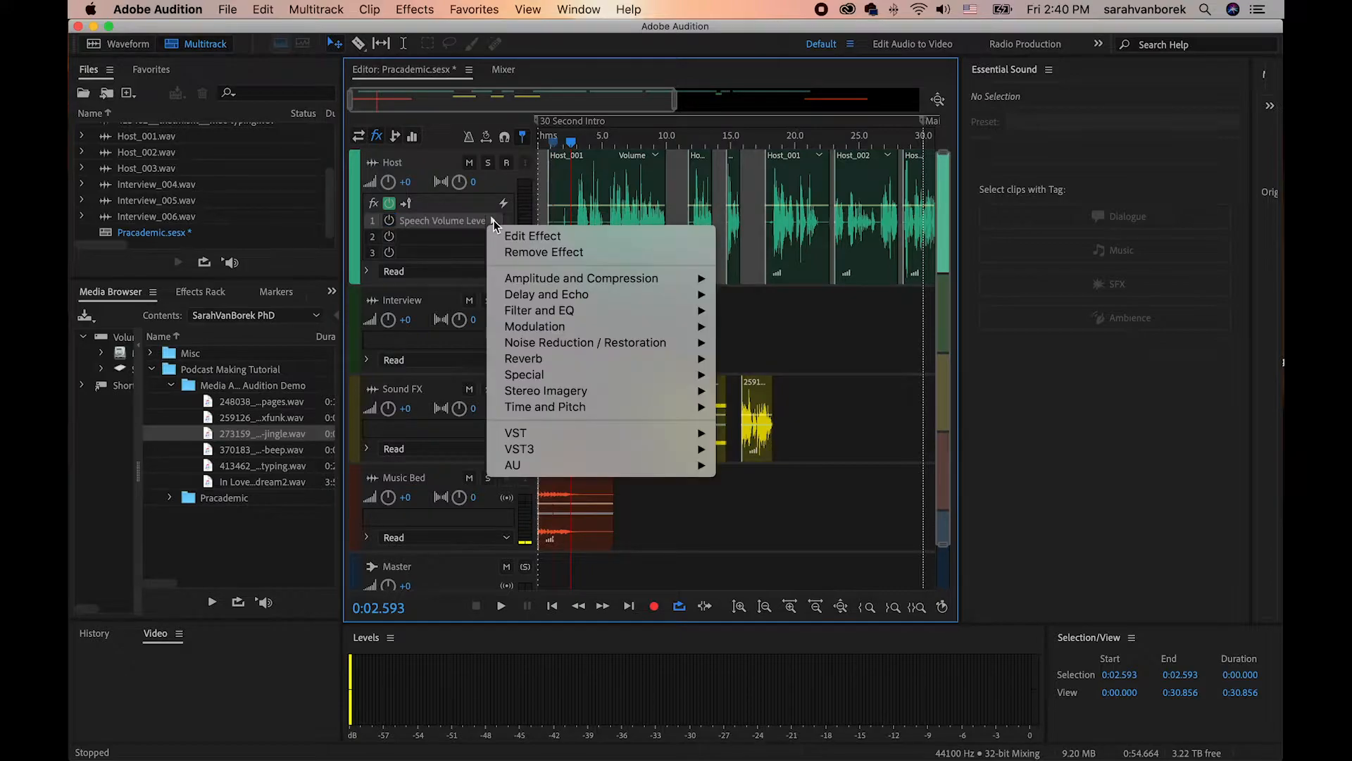
left_click(518, 251)
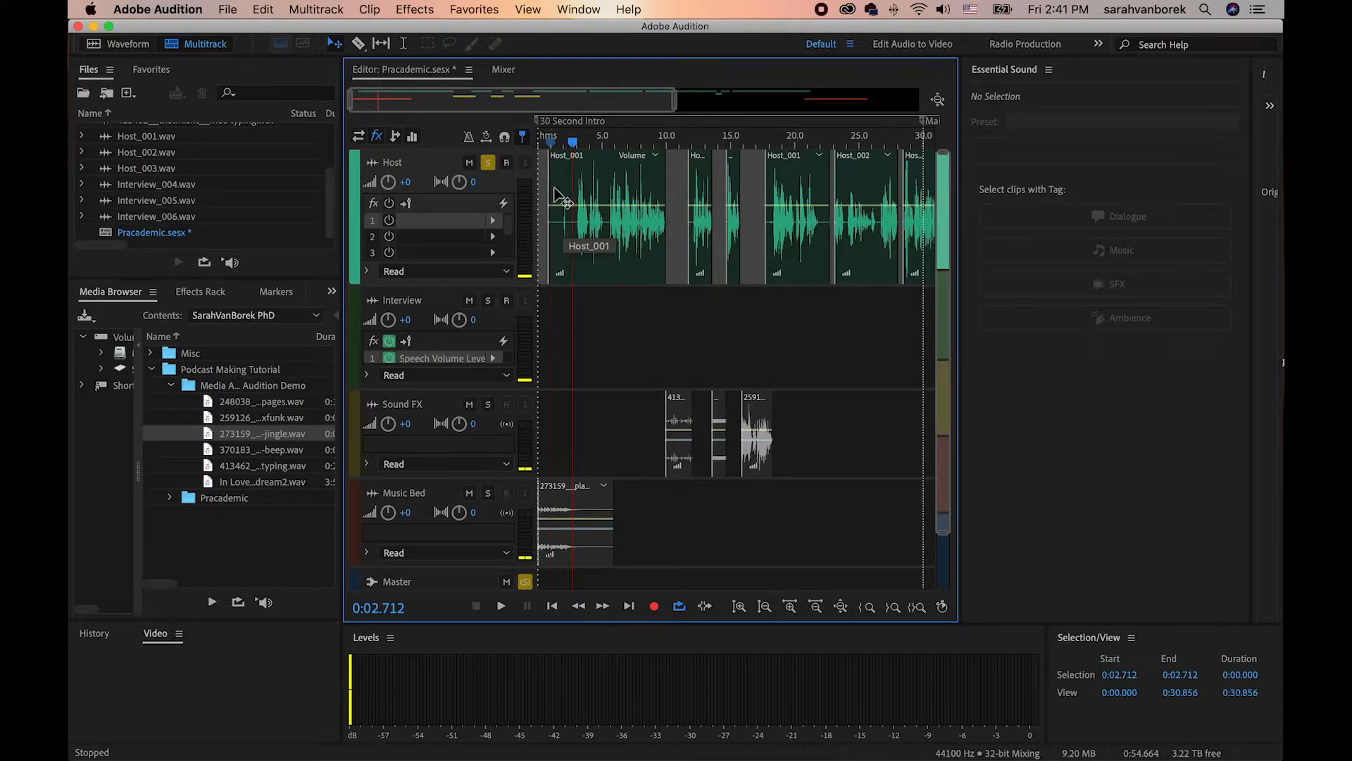
Trim the start of the first Host_001 clip to 0:02.712, leaving the Host track soloed.
left_click_drag(549, 189, 575, 190)
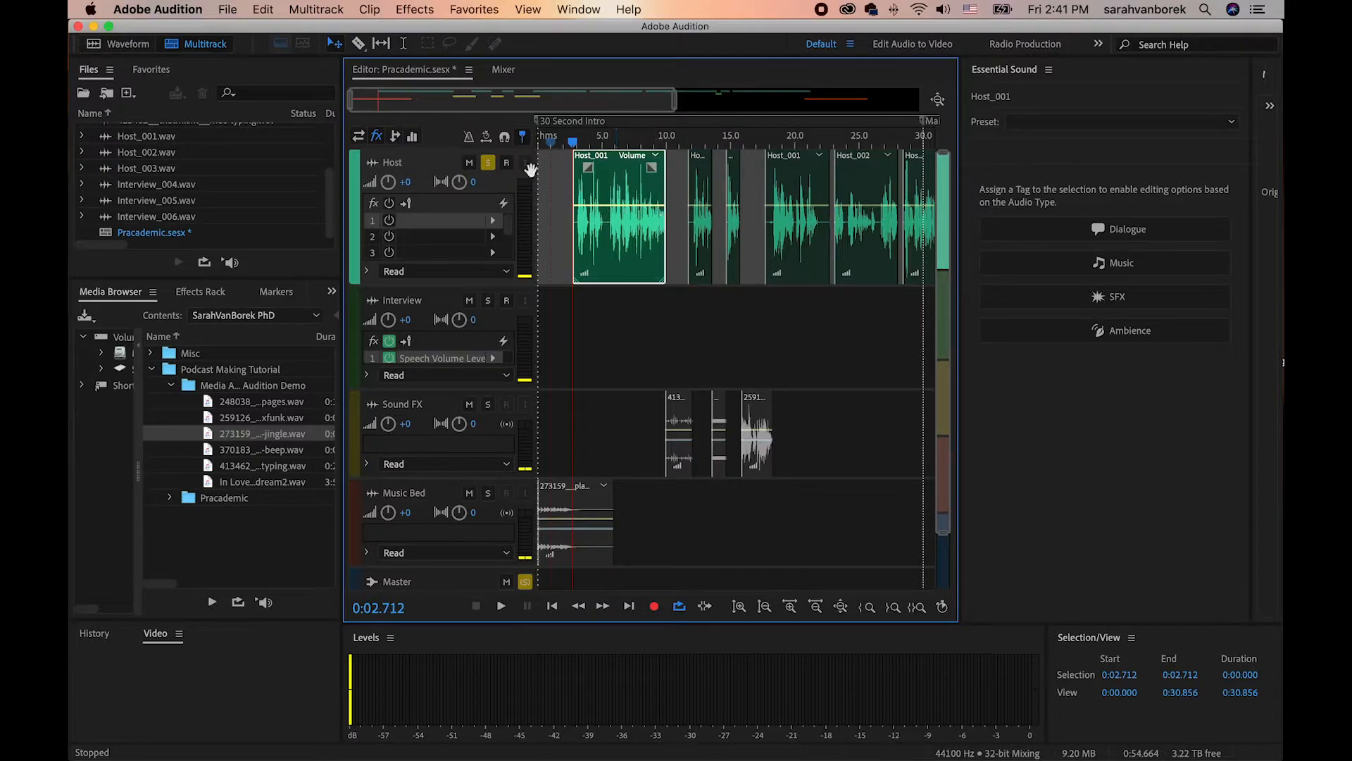
left_click(487, 163)
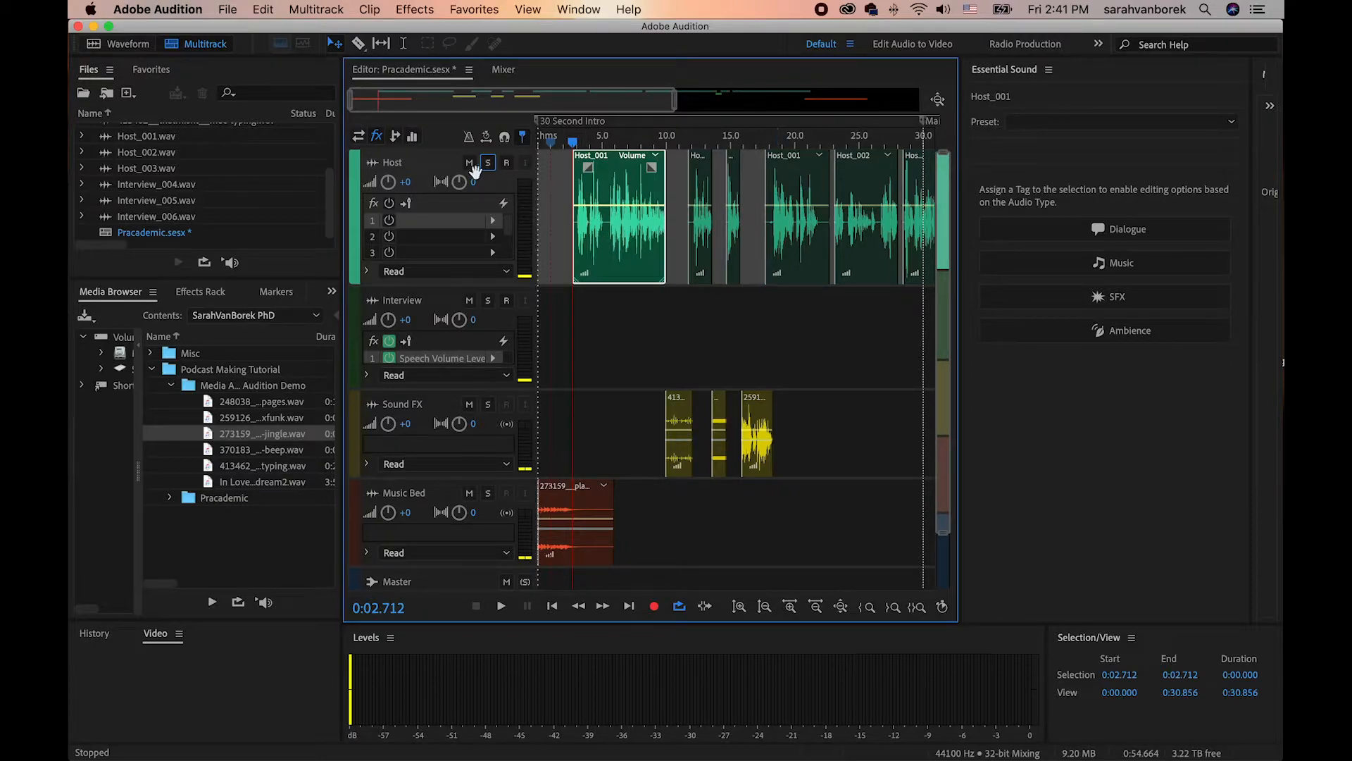
left_click(486, 163)
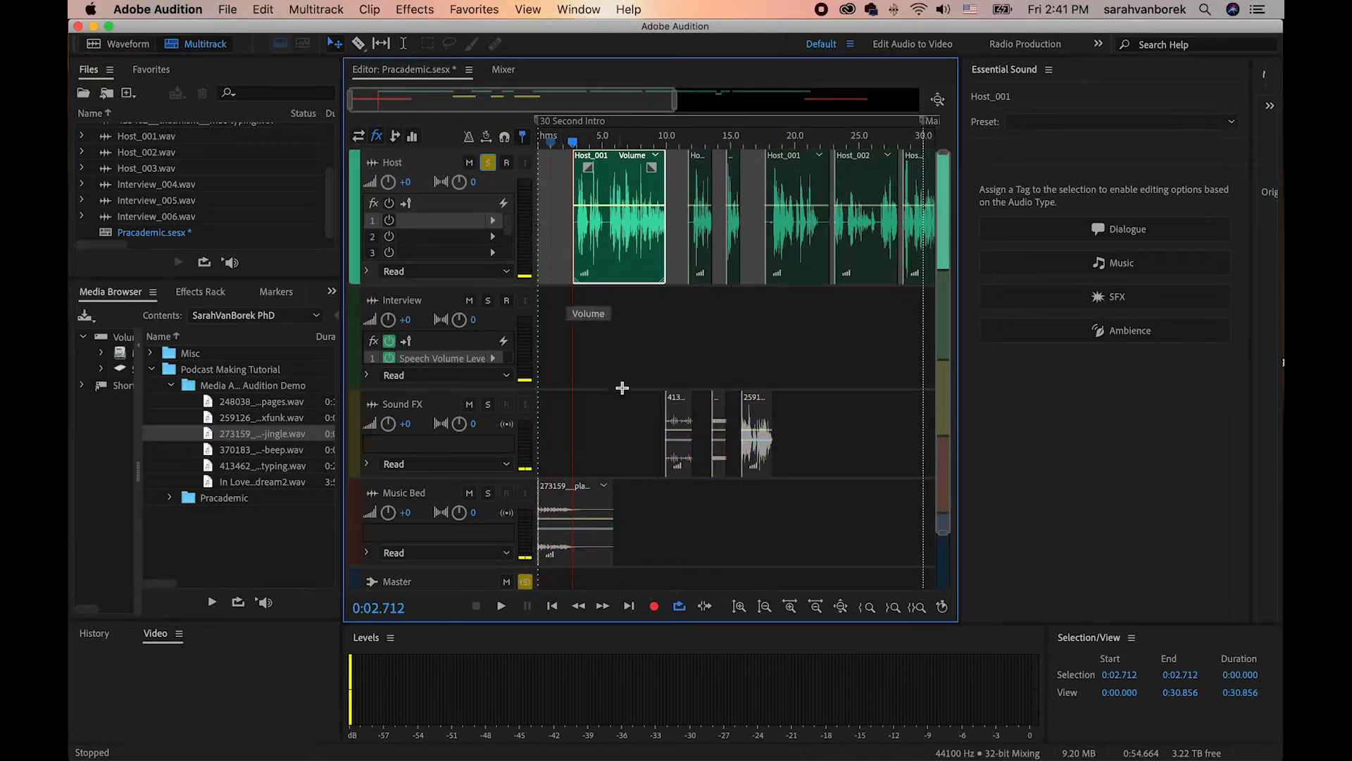
Play the soloed Host track from 0:02.712 and check its level on the meters.
left_click(938, 102)
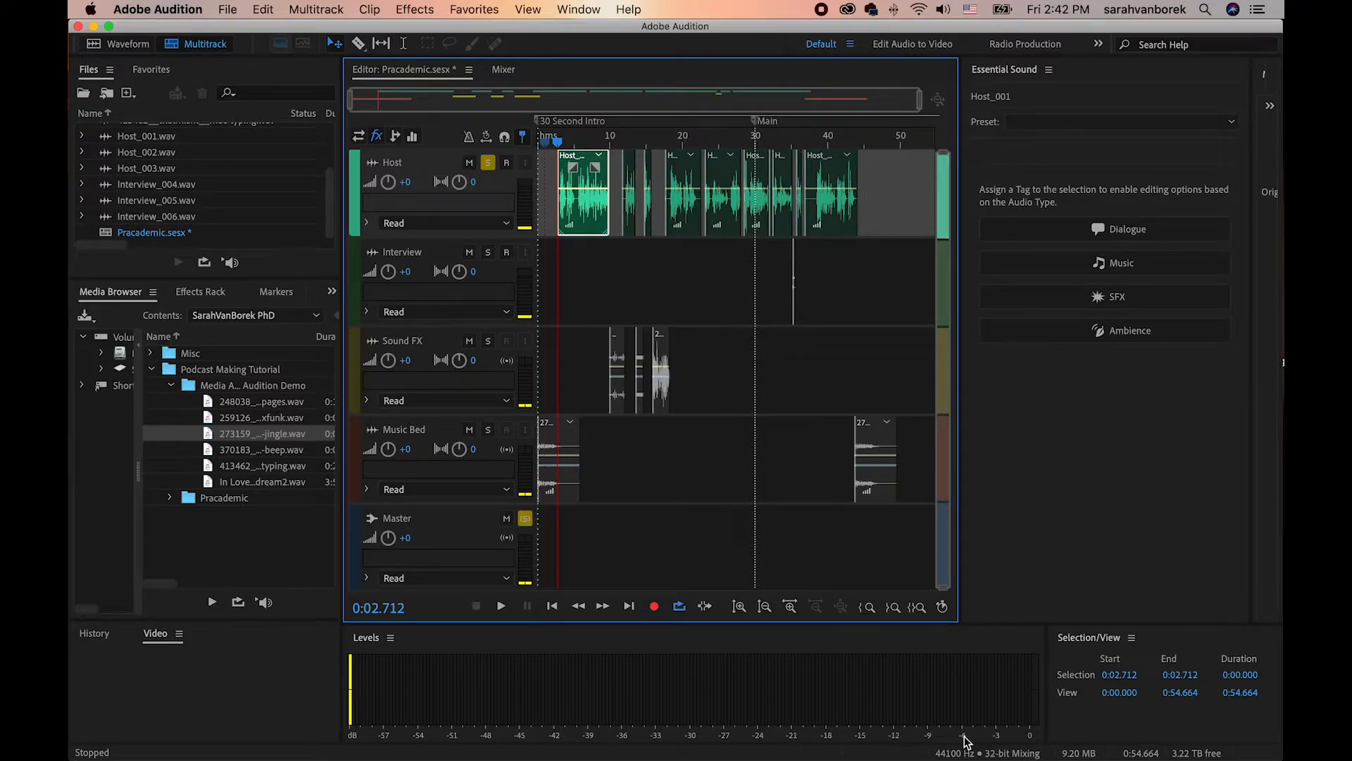
key("space")
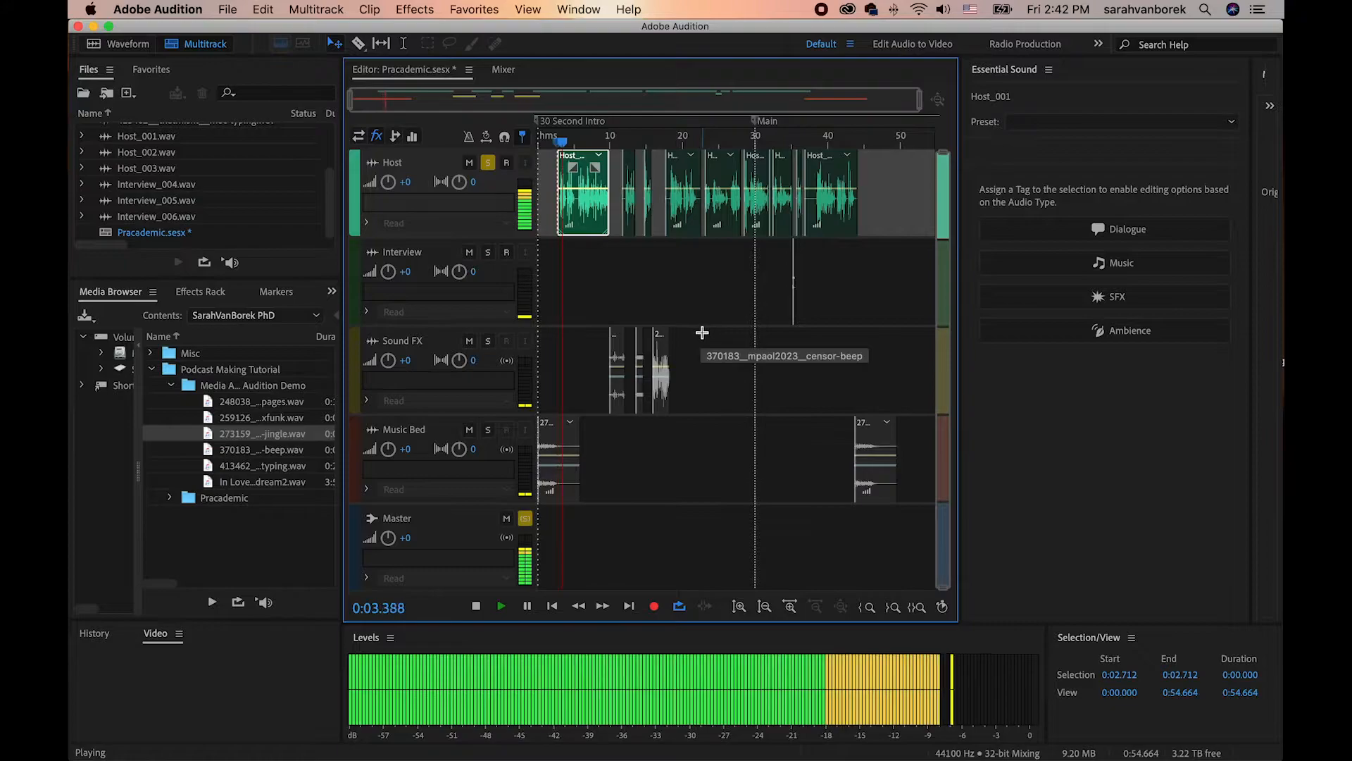
key("space")
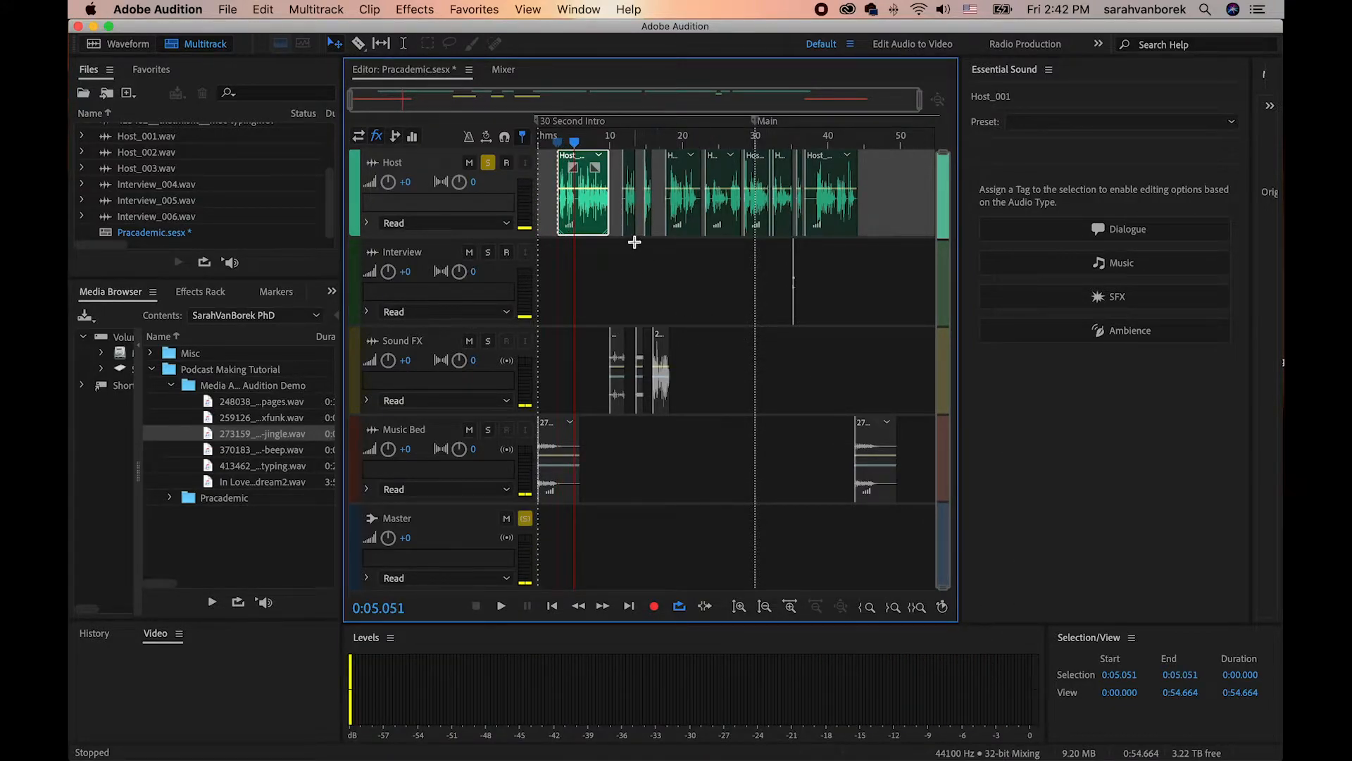
Lower the volume envelope of the first Host_001 clip and replay it from 0:02.712 to fine-tune the level.
key("equal")
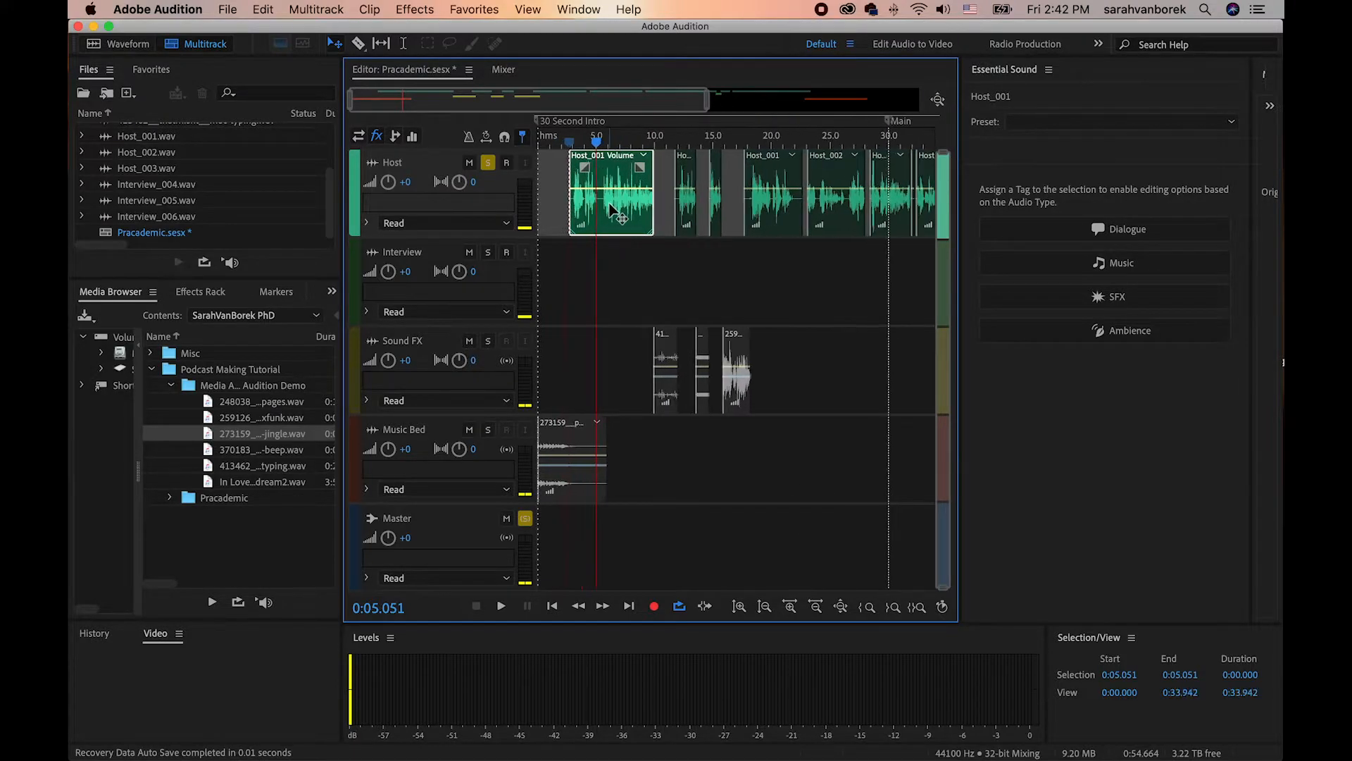
key("equal")
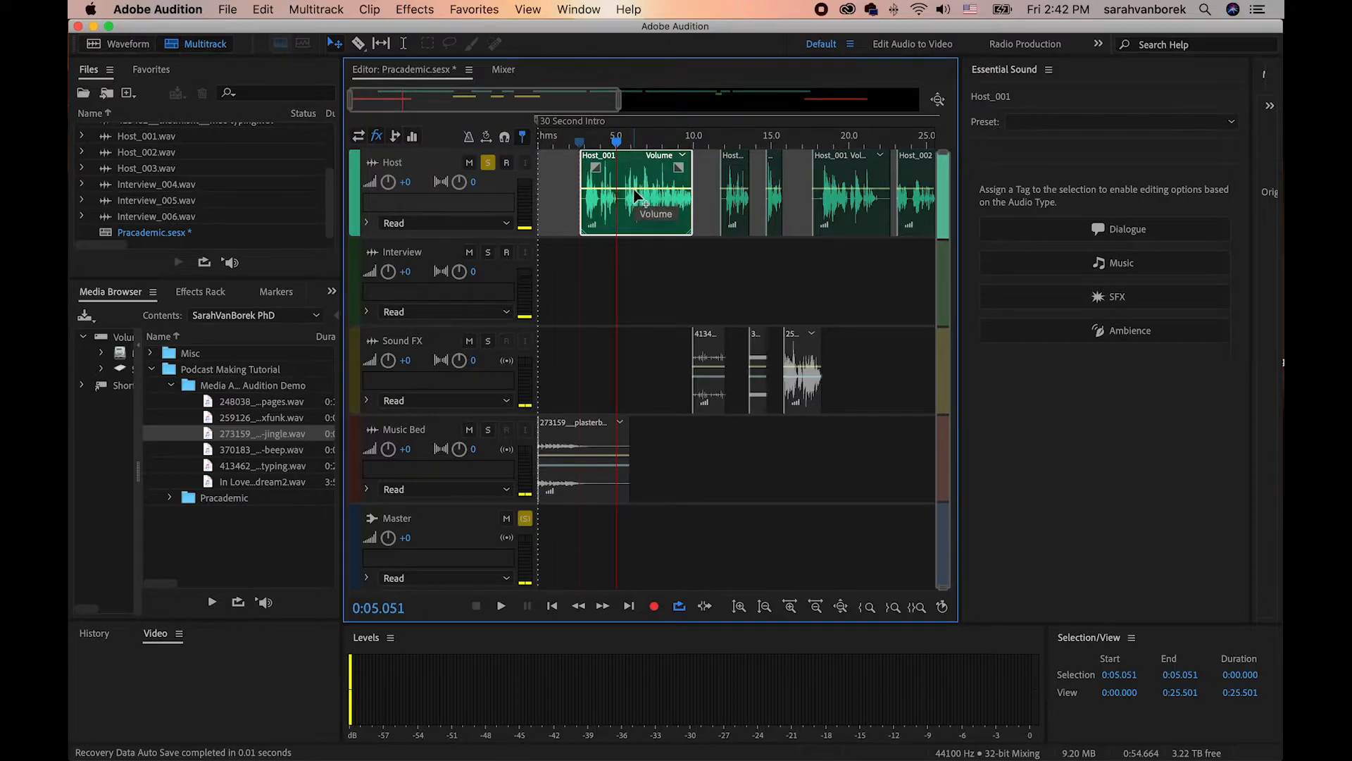
left_click_drag(634, 189, 635, 201)
left_click_drag(603, 140, 580, 142)
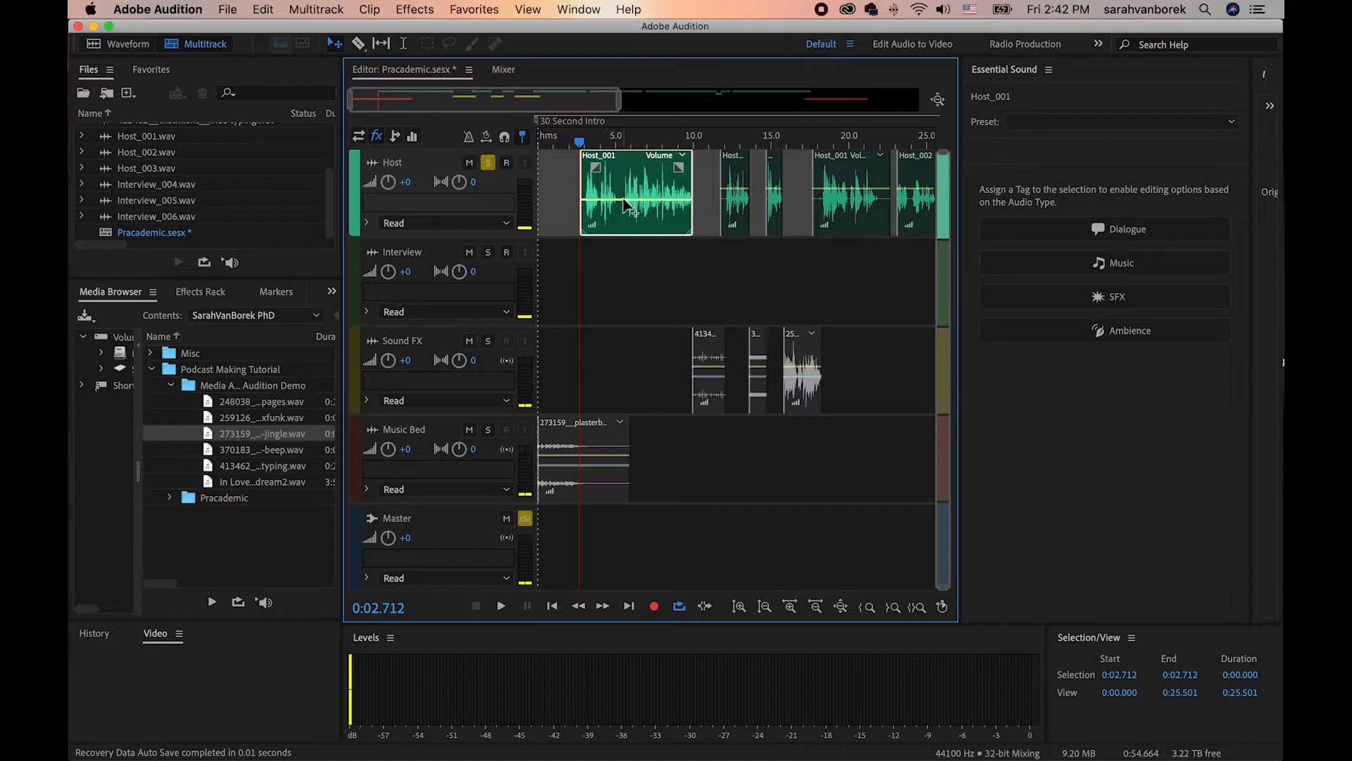
key("space")
left_click_drag(624, 200, 624, 204)
key("space")
Play the Host track from 0:11.093 and lower the volume envelope of the second Host clip.
left_click(710, 167)
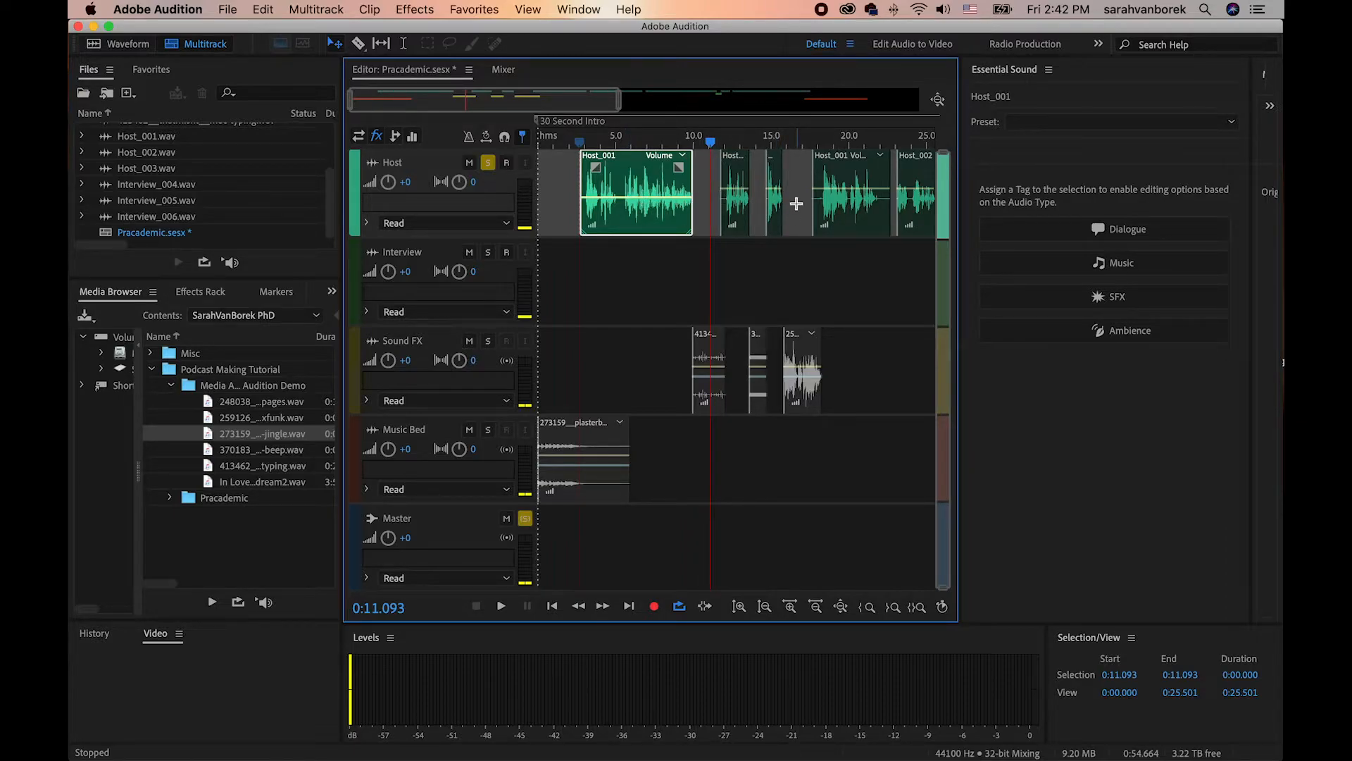
mouse_move(494, 104)
left_mouse_down()
mouse_move(644, 110)
mouse_move(516, 112)
left_mouse_up()
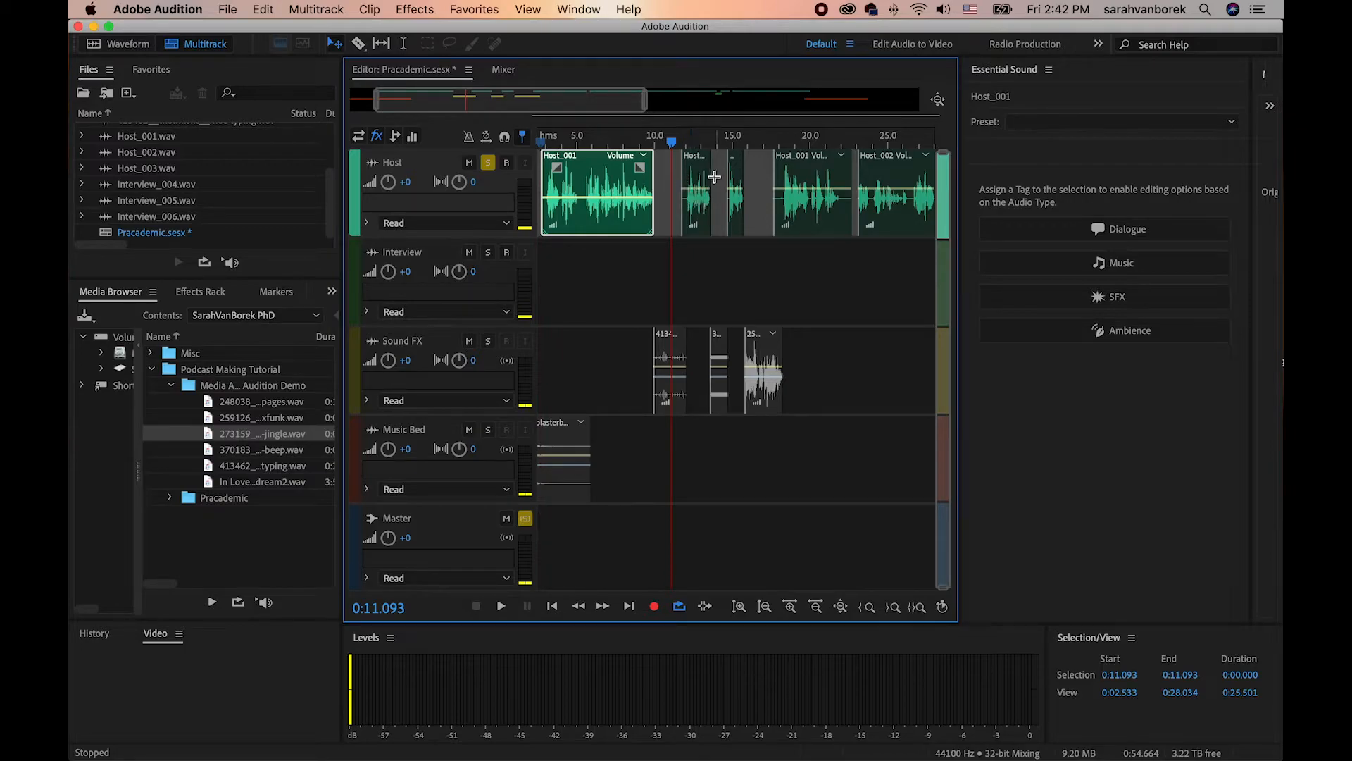
key("space")
key("space")
left_click_drag(697, 188, 861, 200)
Audition the following Host clips along the timeline and lower their volume envelopes to match.
scroll(726, 204, "right", 3)
left_click(736, 142)
key("space")
key("space")
scroll(732, 172, "right", 5)
left_click(699, 191)
left_click(742, 142)
key("equal")
key("equal")
left_click_drag(699, 191, 713, 200)
Enlarge the Interview track and lower the volume envelope of the Host_003 clip at about 0:37.
left_click_drag(474, 325, 474, 364)
left_click(766, 142)
left_click(793, 187)
left_click_drag(794, 188, 794, 200)
scroll(793, 200, "left", 5)
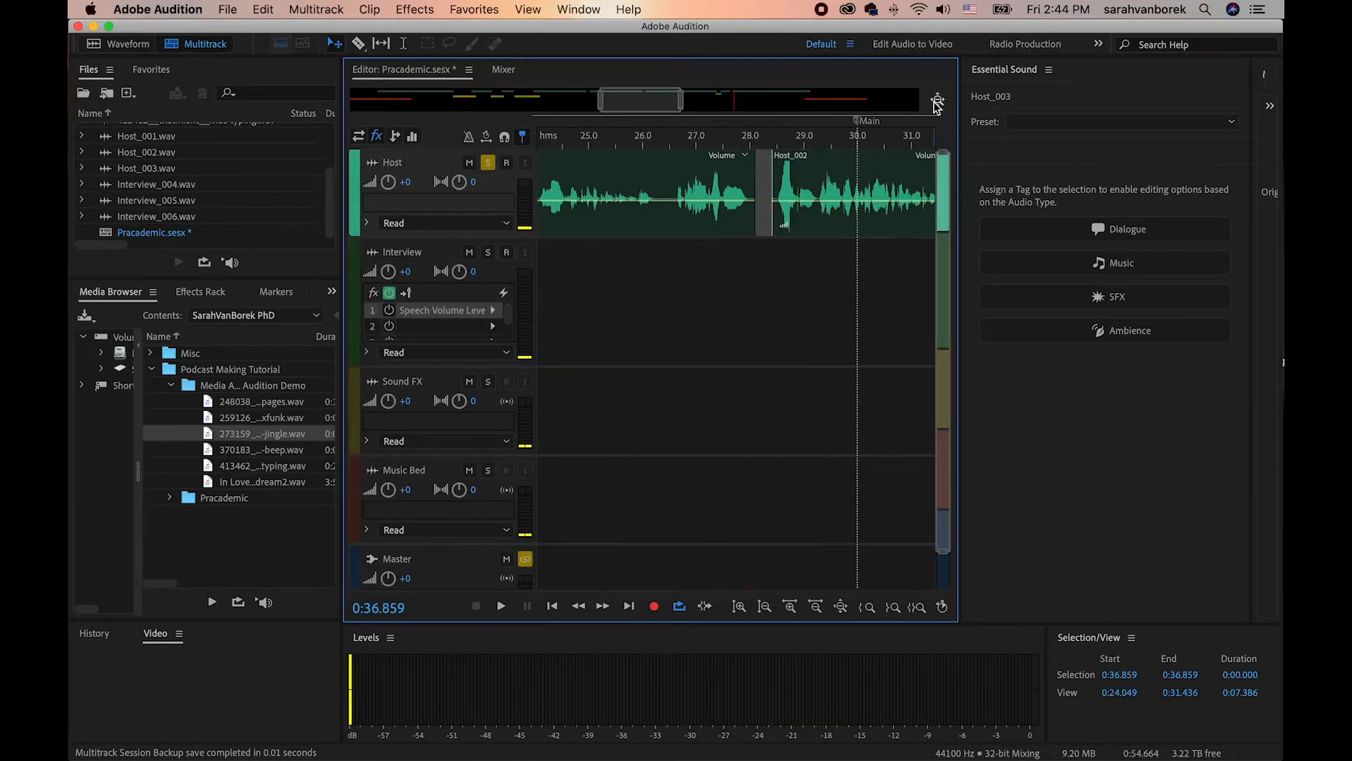
Fine-tune the volume envelope of the second Host clip by lowering it slightly.
left_click(938, 100)
left_click(631, 203)
key("equal")
scroll(706, 201, "left", 5)
left_click_drag(633, 198, 633, 201)
Place the playhead on the loud peak at 0:04.336 in the first Host_001 clip.
left_click(582, 142)
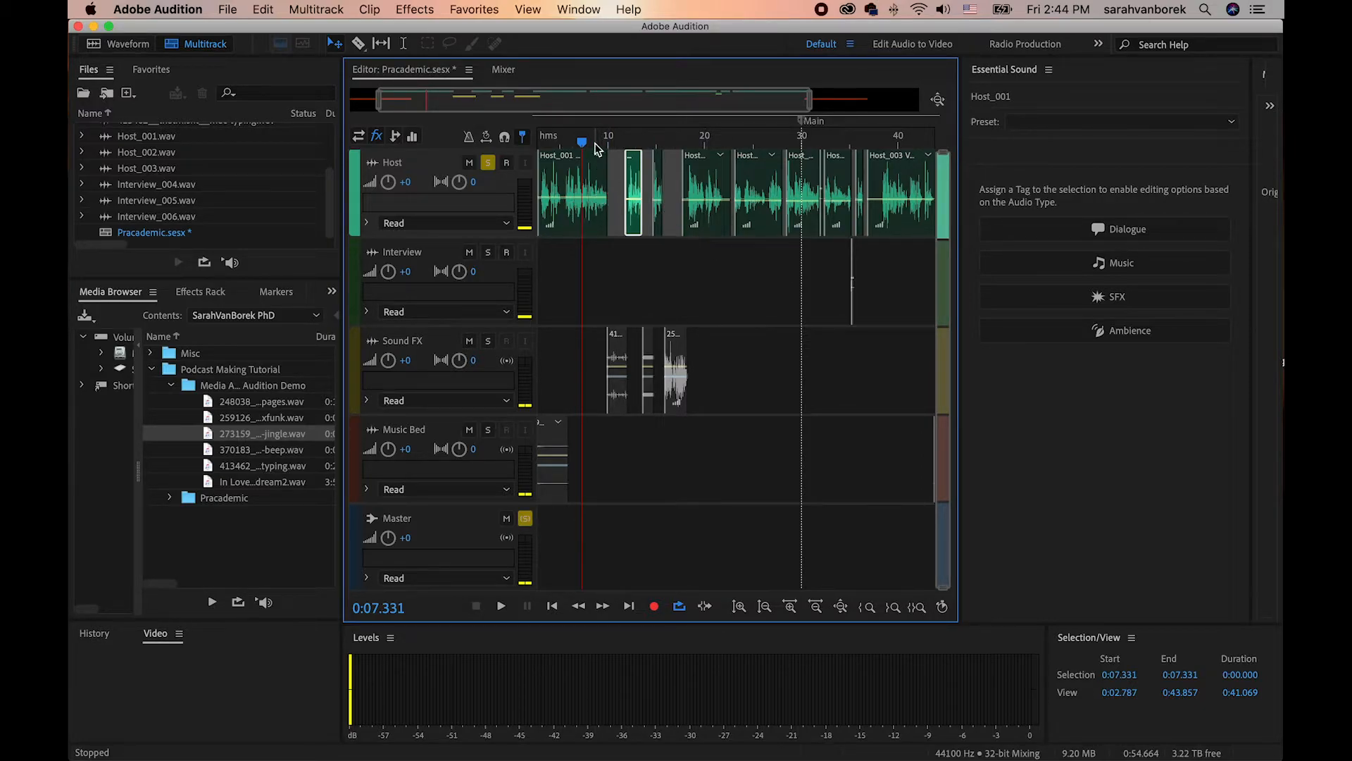
scroll(590, 141, "up", 10)
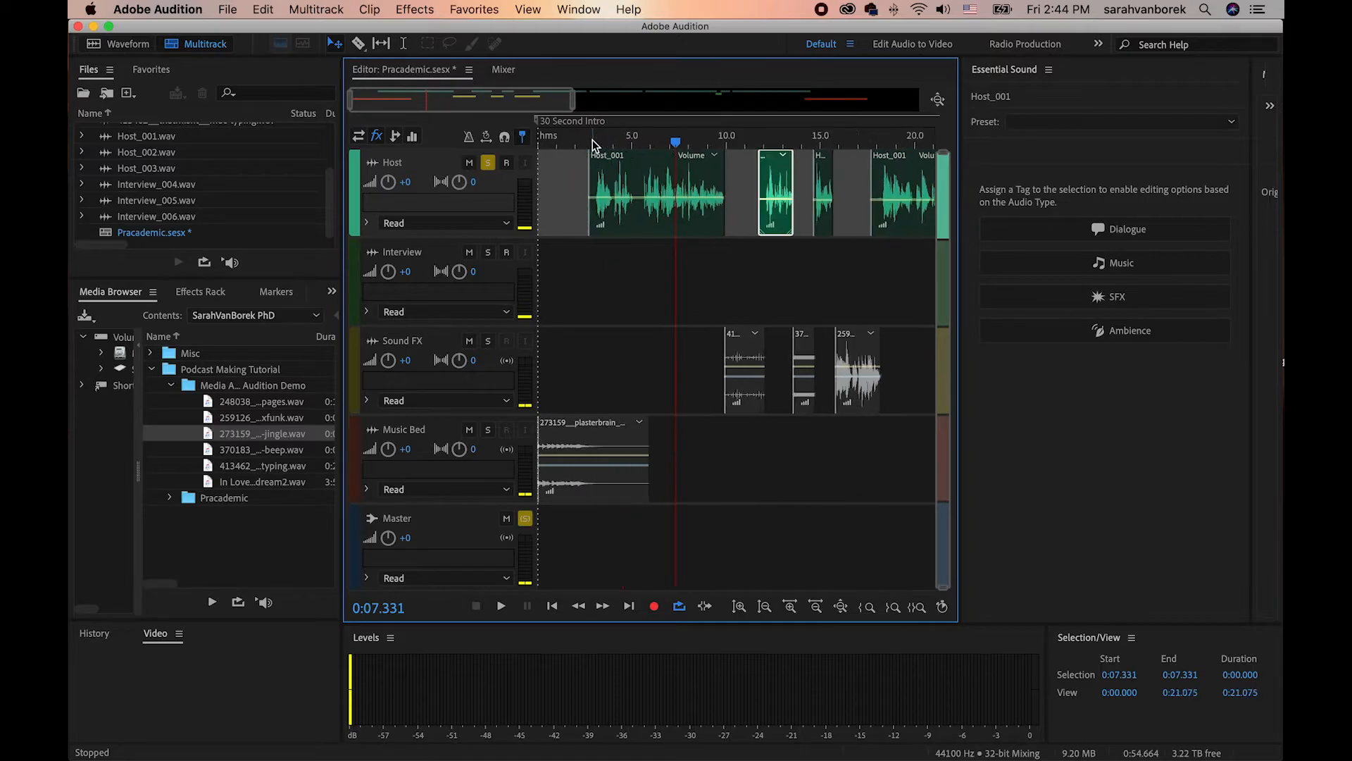
scroll(658, 144, "up", 3)
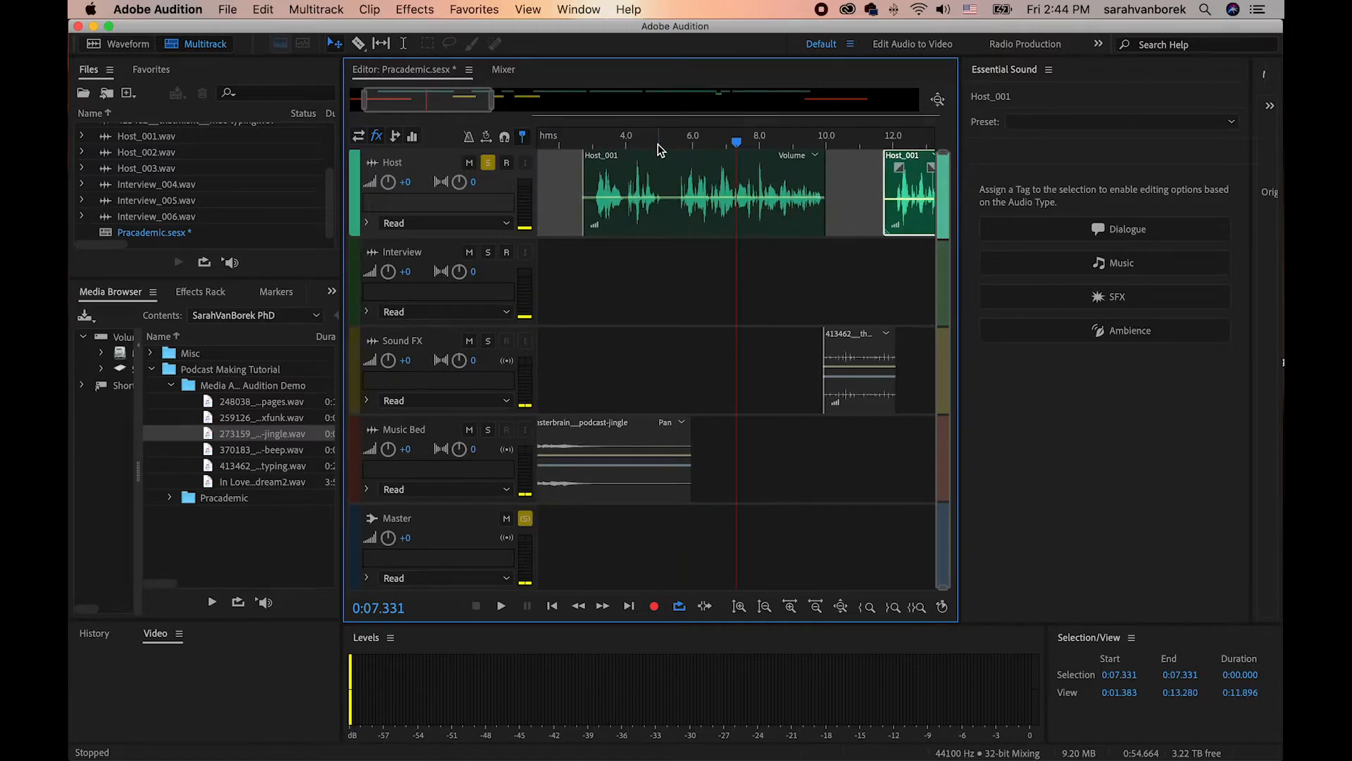
left_click(603, 141)
left_click_drag(603, 143, 599, 142)
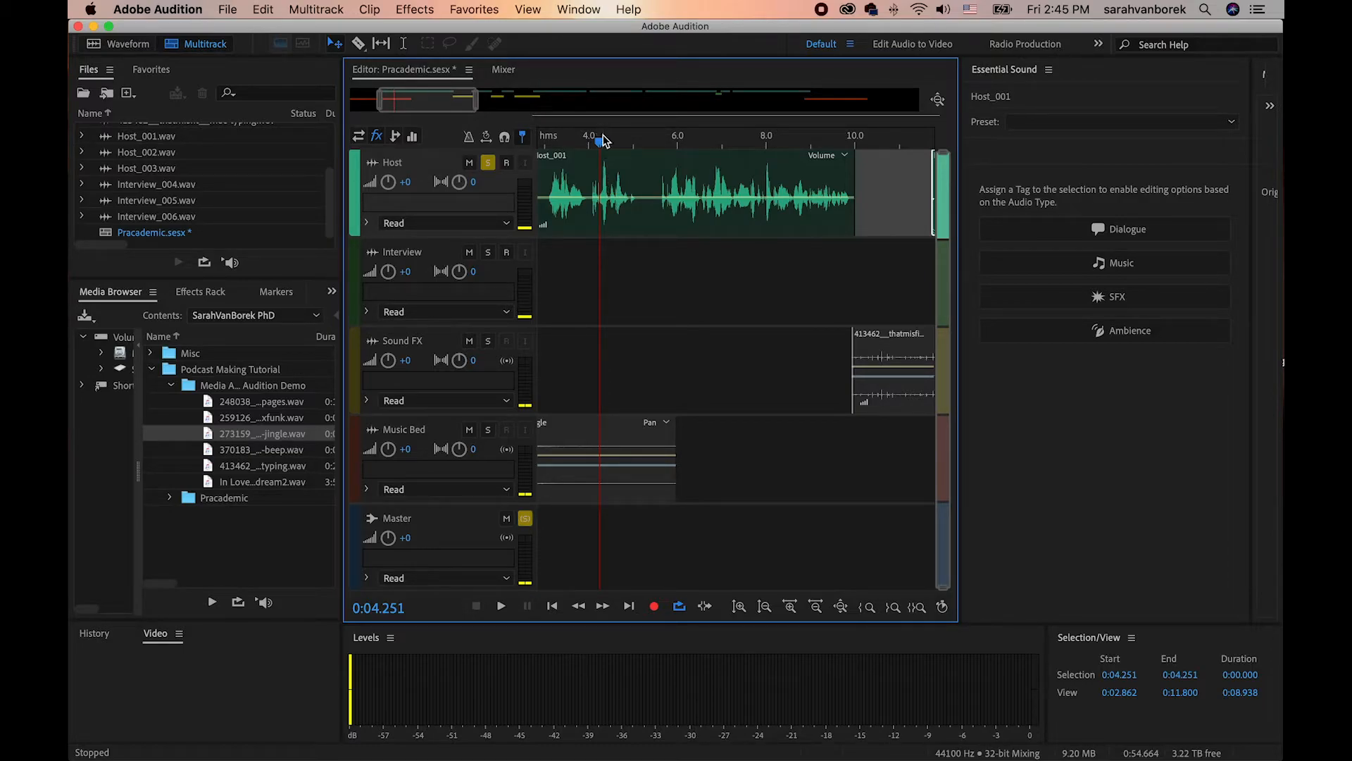
key("equal")
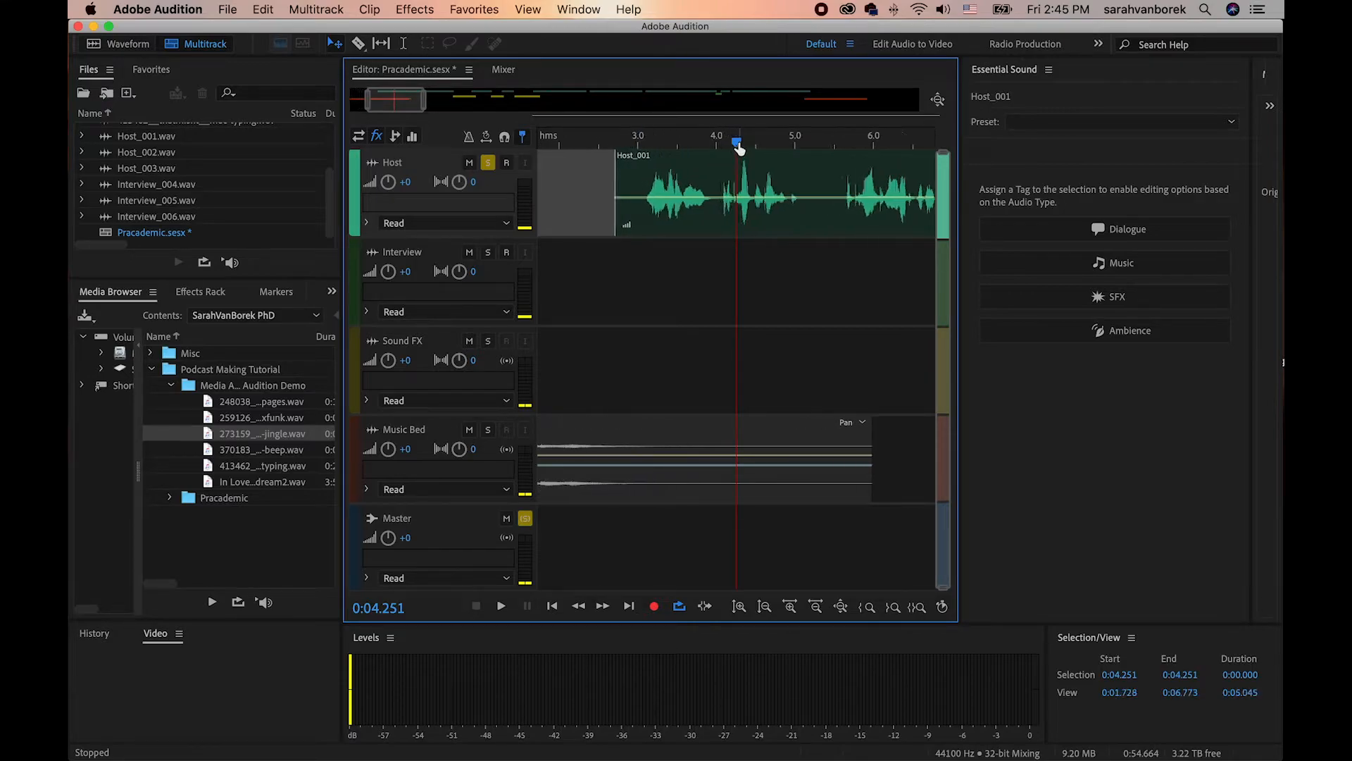
left_click_drag(737, 146, 792, 144)
left_click(742, 140)
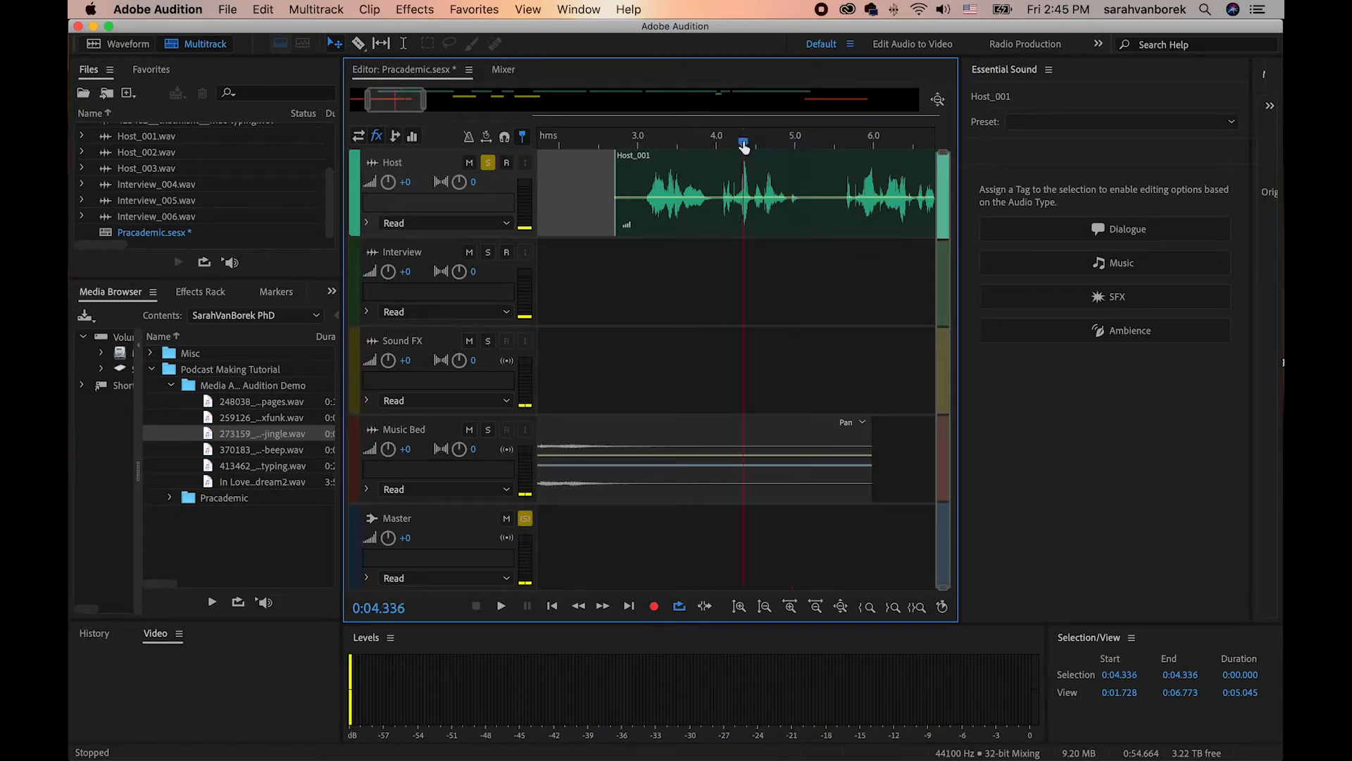
key("equal")
key("equal")
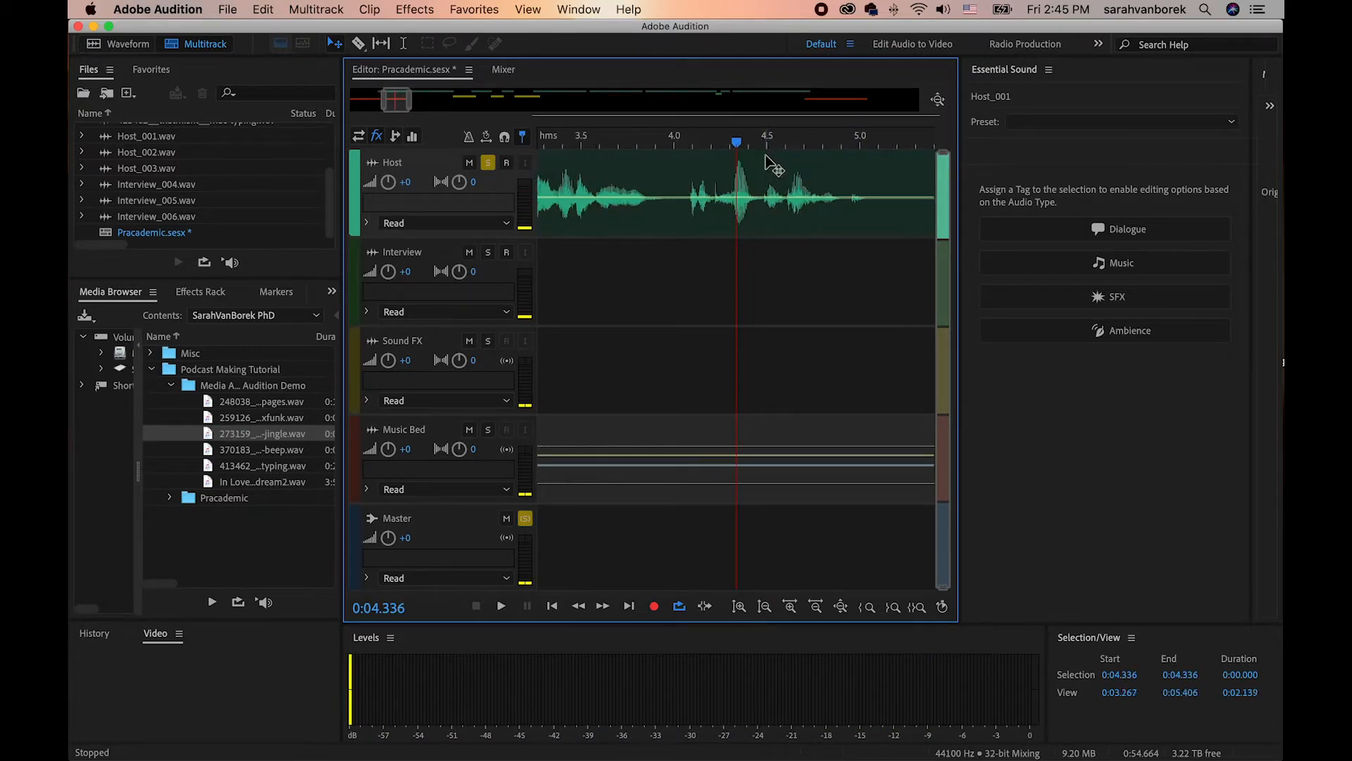
Add volume keyframes on both sides of the loud peak near 0:04.336 and lower the envelope between them.
left_click(713, 198)
left_click(715, 197)
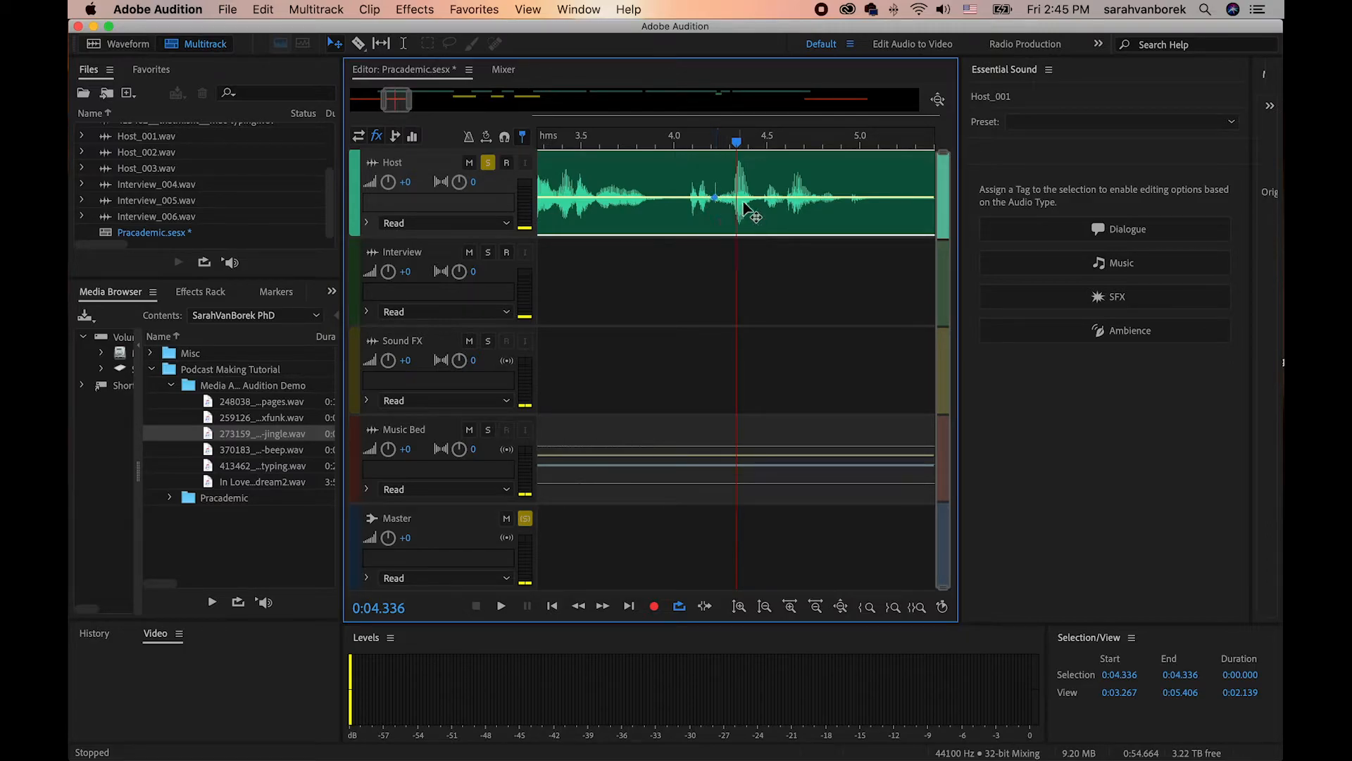
left_click(765, 197)
left_click(778, 198)
left_click(698, 198)
left_click_drag(711, 203, 764, 212)
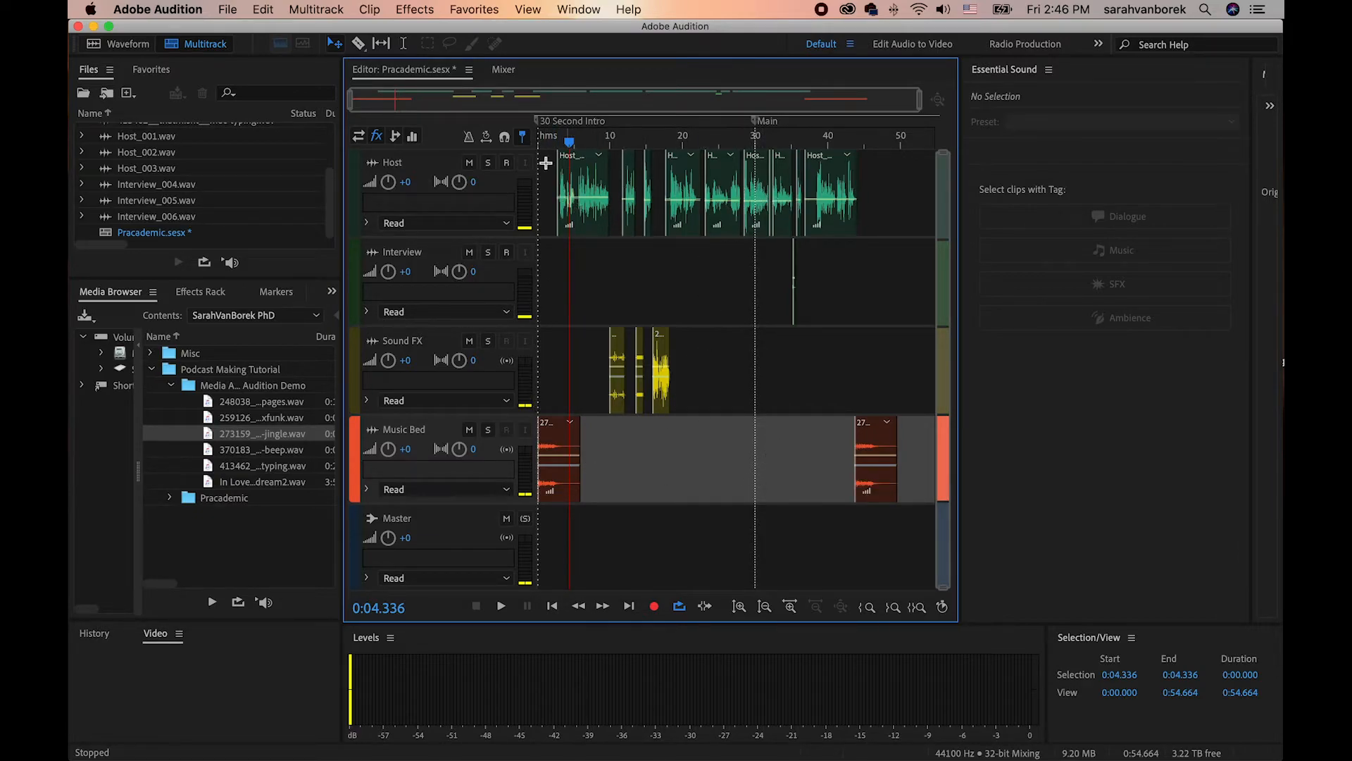
Return the playhead to the start of the session and open the track Mixer.
key("Home")
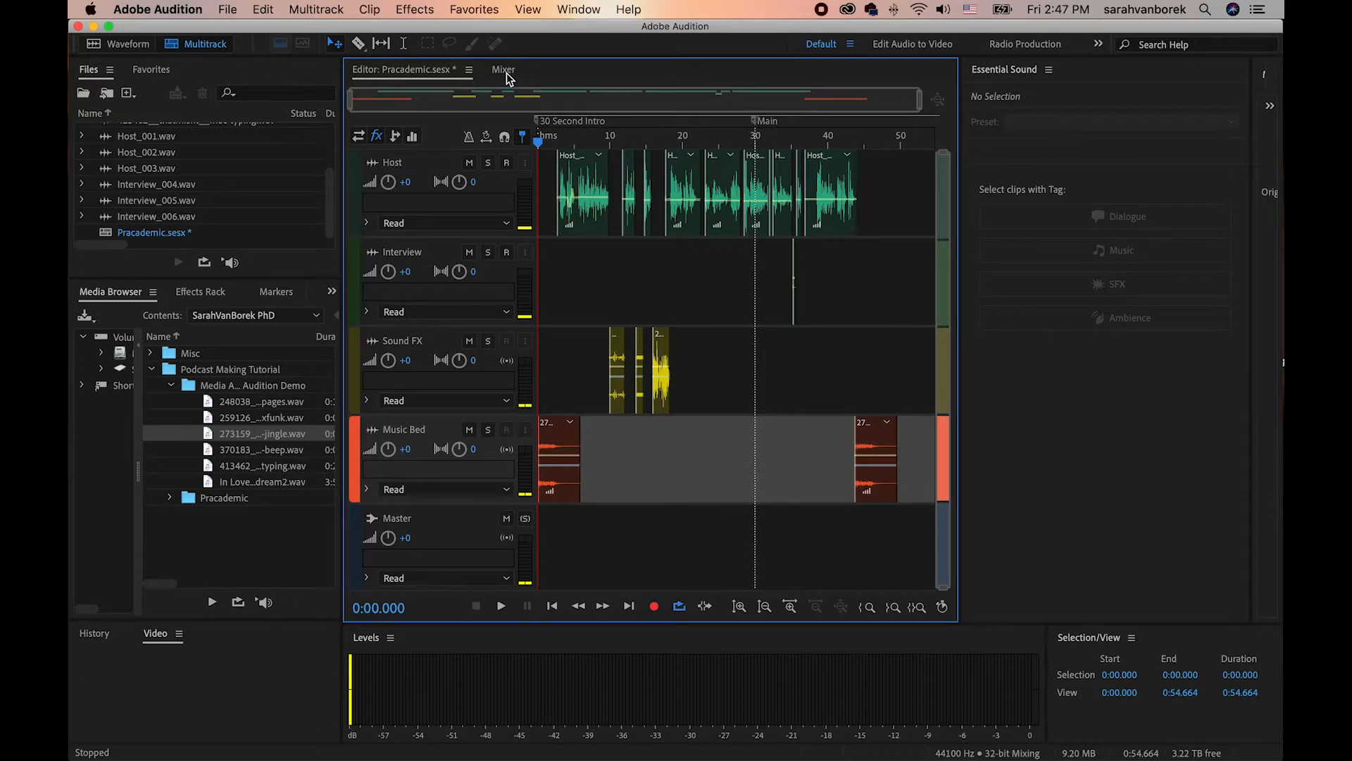
left_click_drag(553, 144, 524, 142)
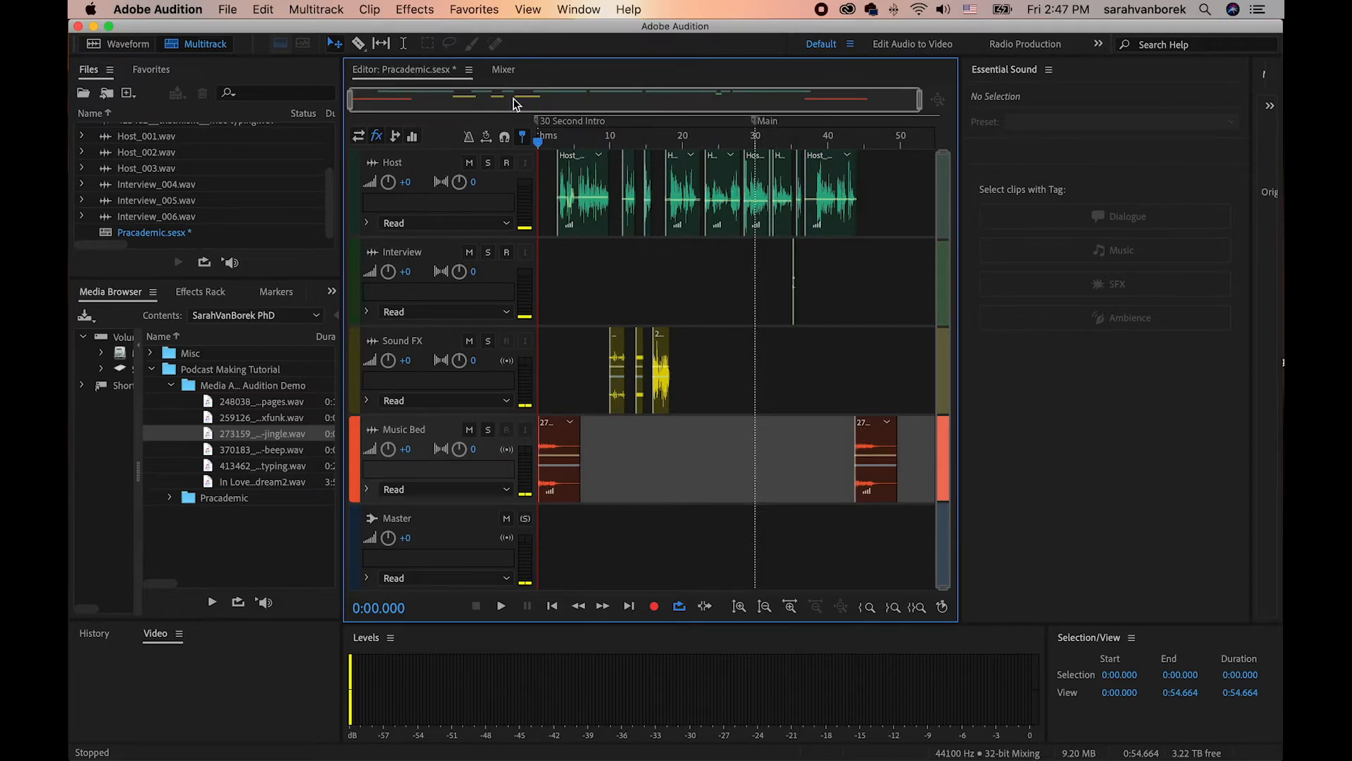
left_click(500, 70)
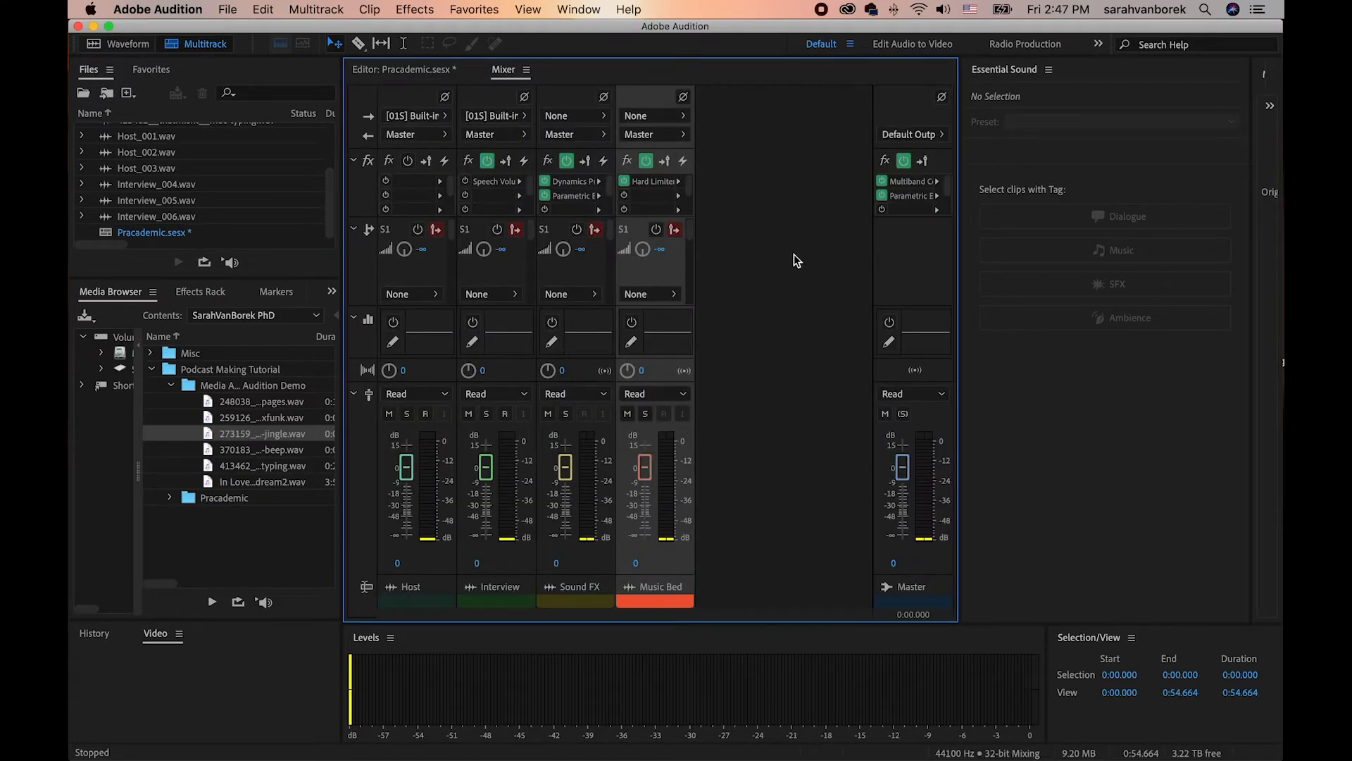
Play the session from the start while lowering the Sound FX fader to -4.1 and the Music Bed fader to -1.5.
left_click(547, 280)
key("space")
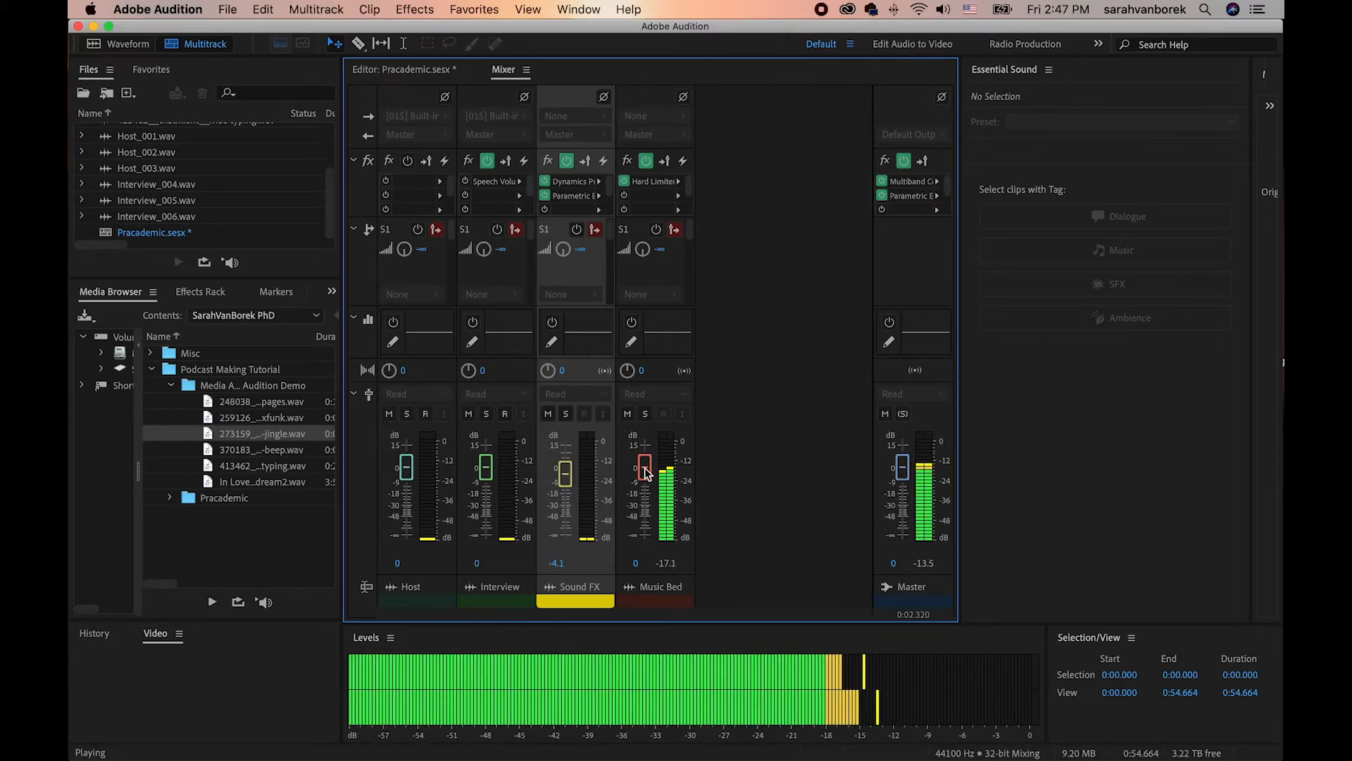
left_click_drag(646, 470, 645, 474)
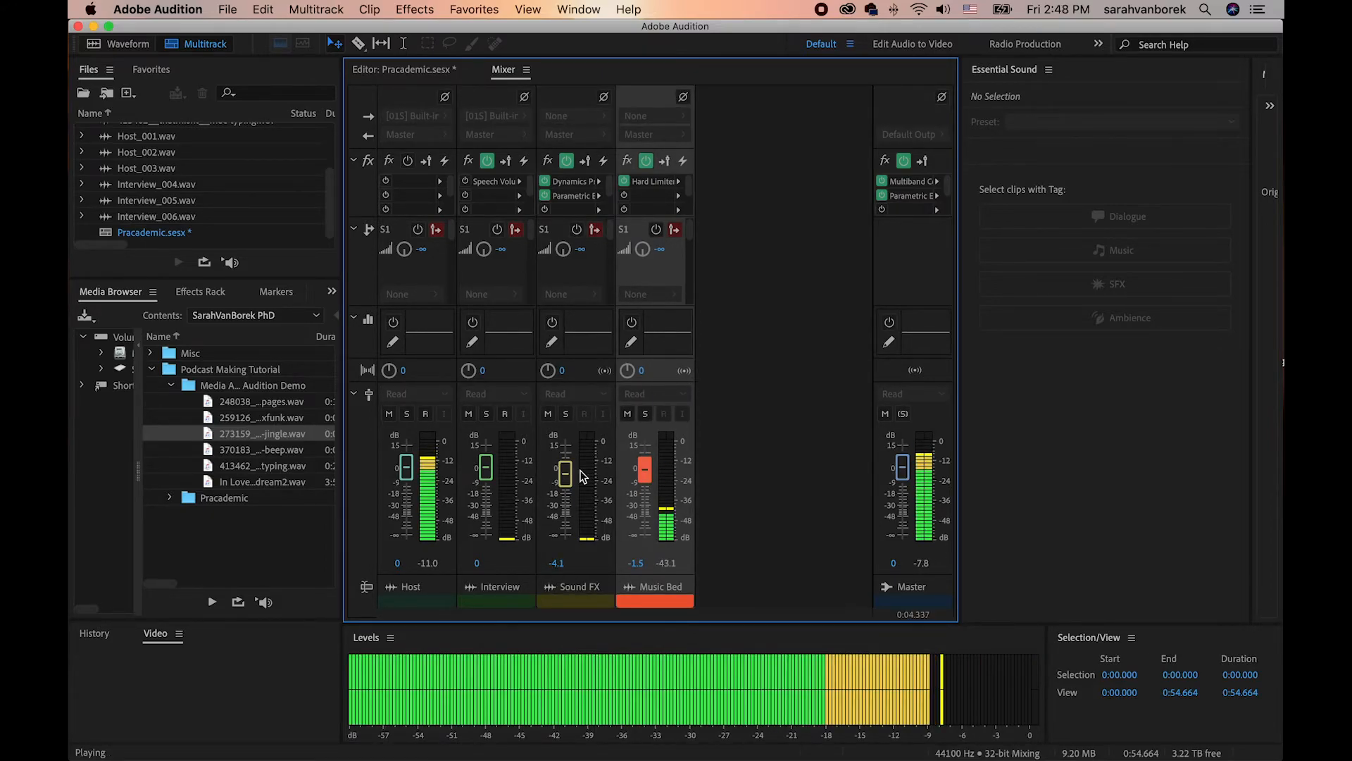
Set the Host fader to 0.2 and the Sound FX fader to -7.5 during playback, and stop playback.
left_click(406, 468)
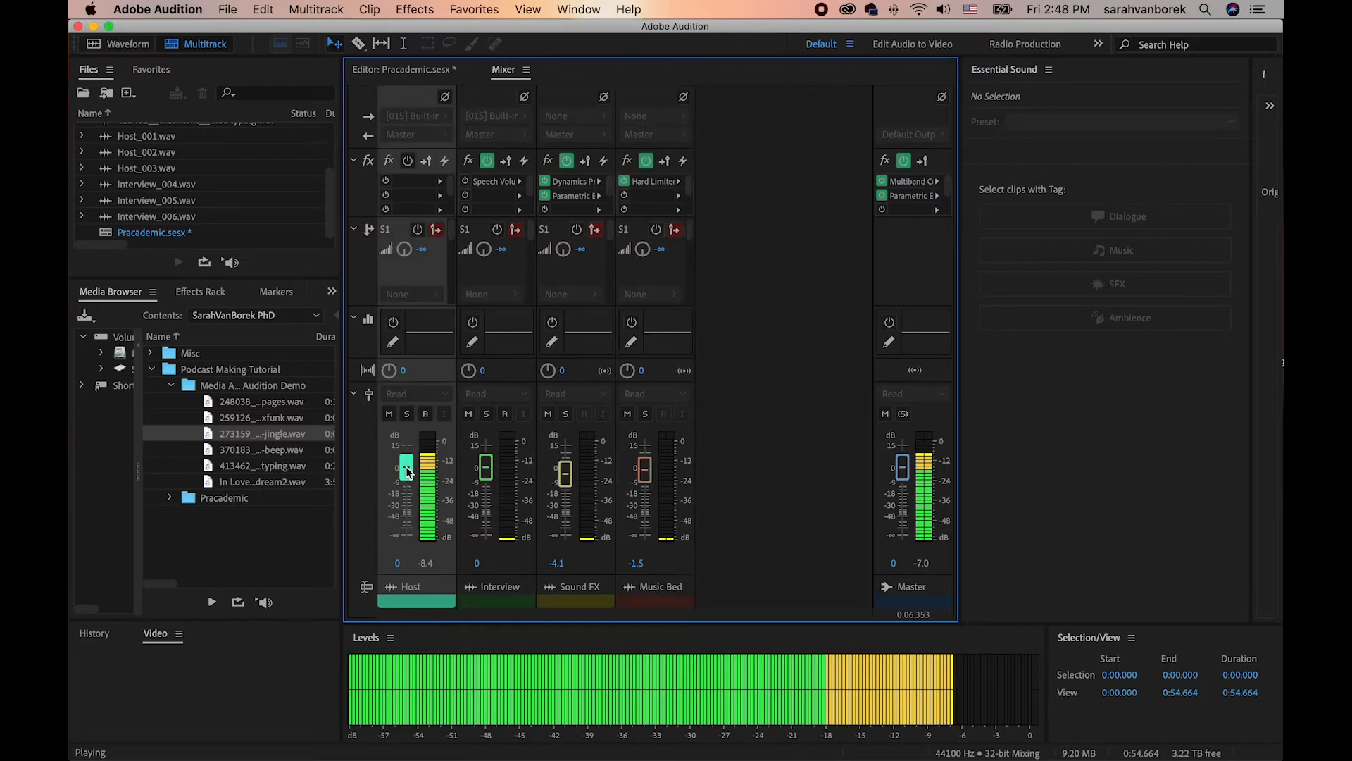
left_click_drag(406, 469, 407, 467)
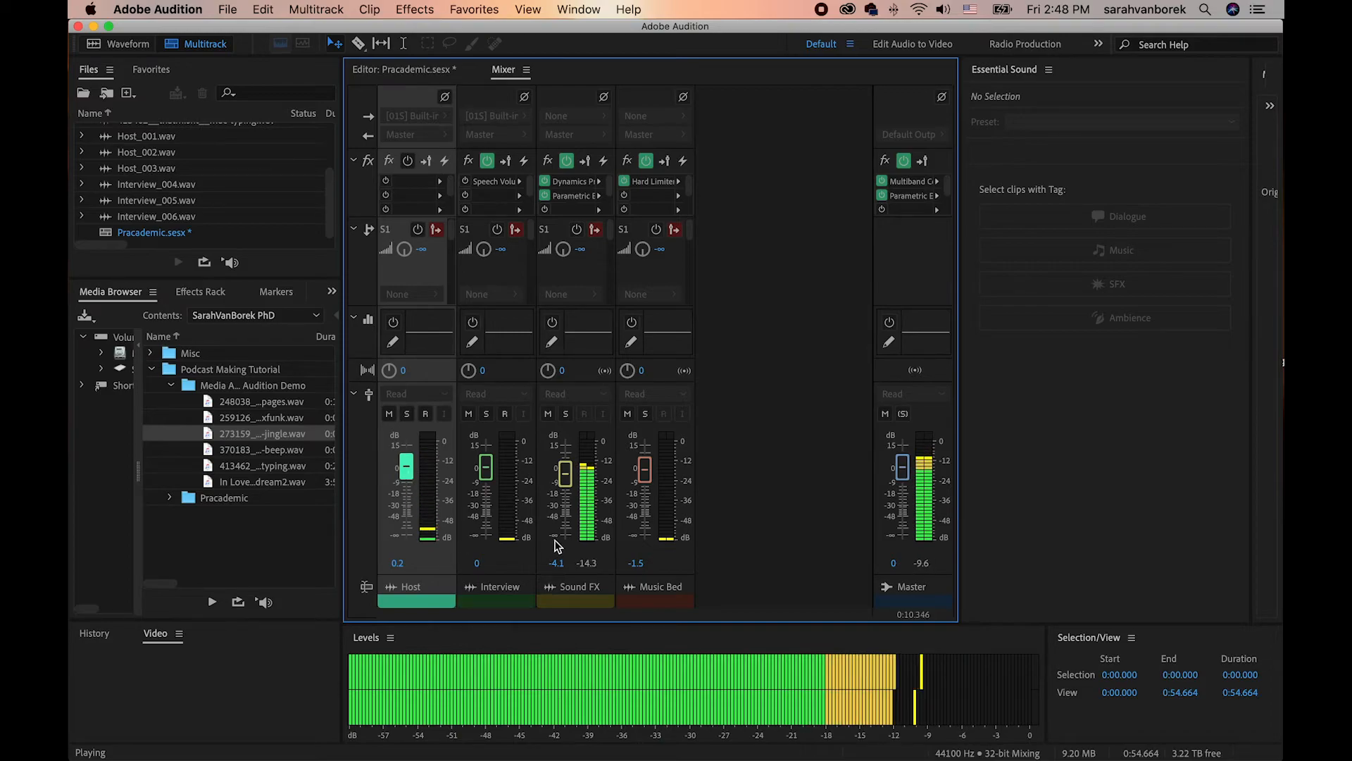
left_click(567, 478)
left_click_drag(567, 478, 567, 485)
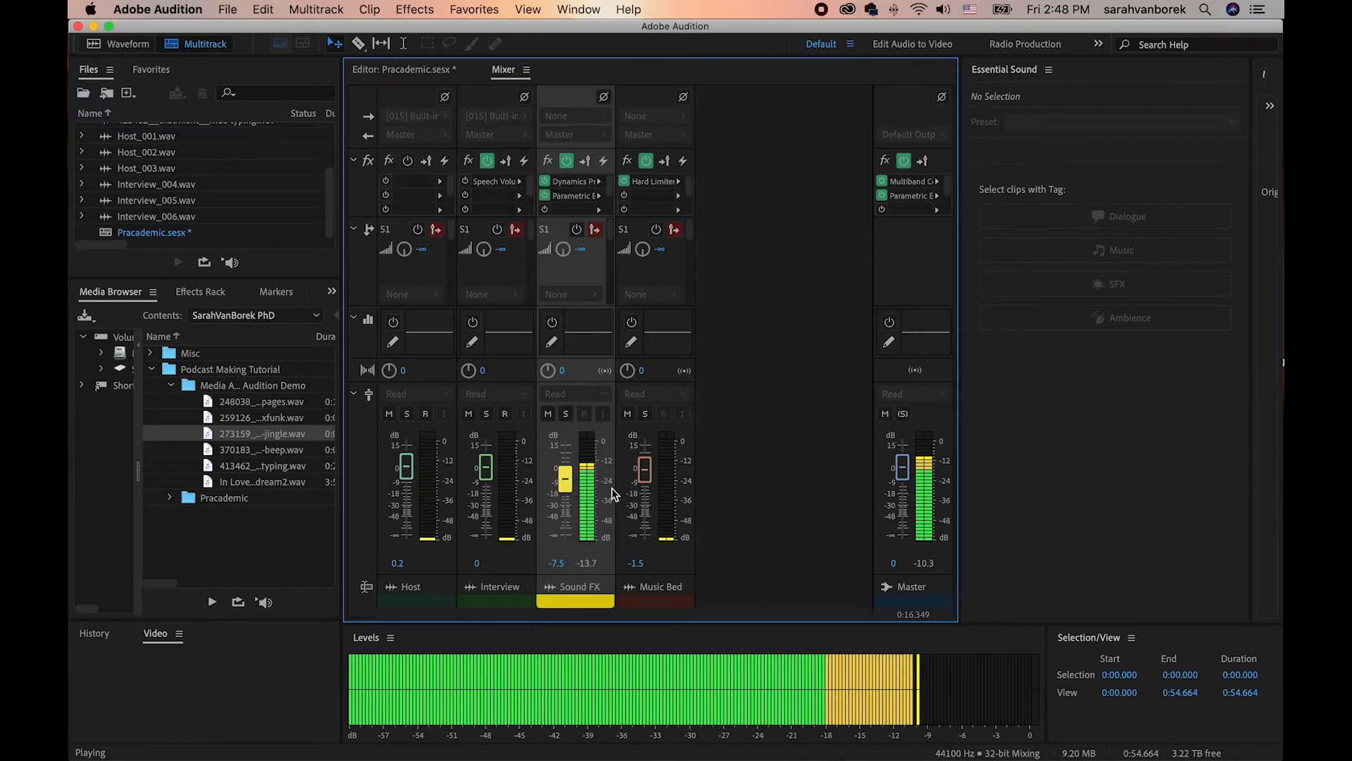
key("space")
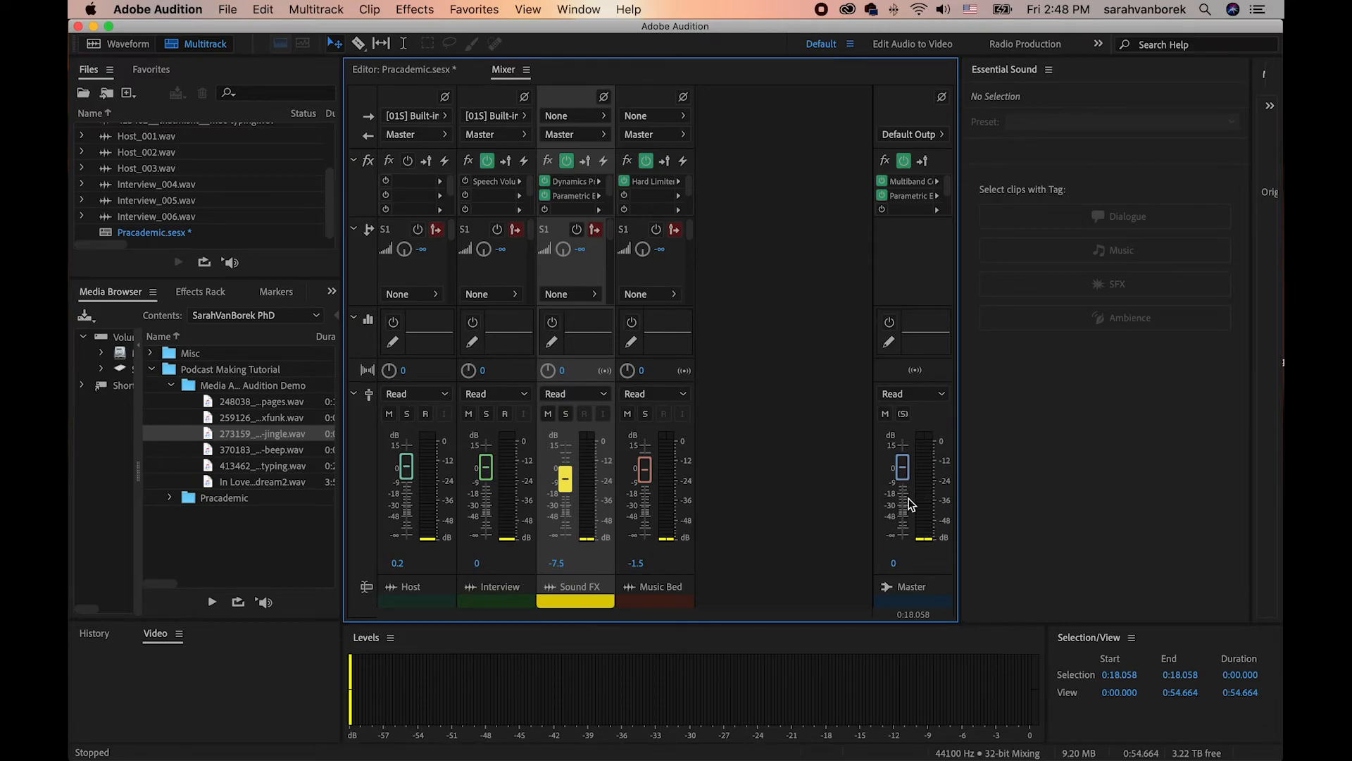
Play the next part of the session to check the Master track's output level.
key("space")
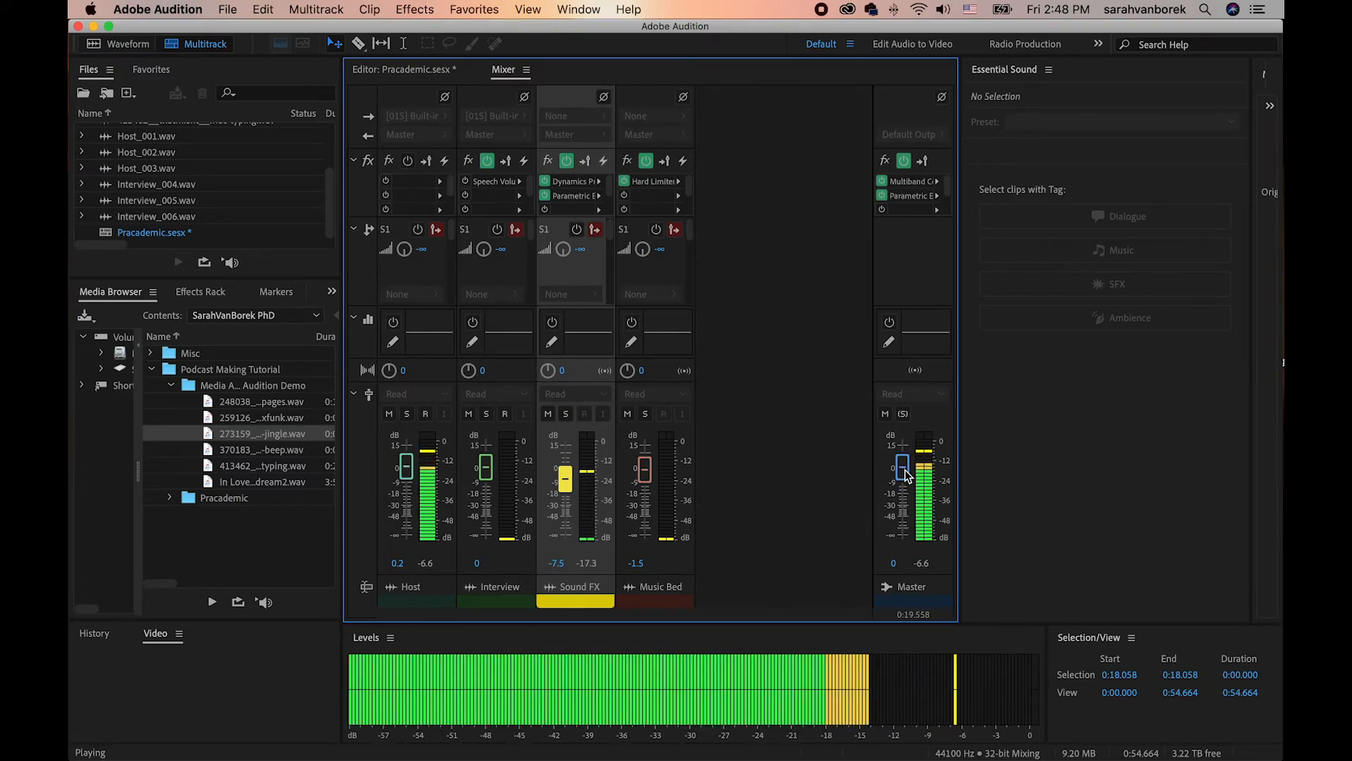
left_click(904, 471)
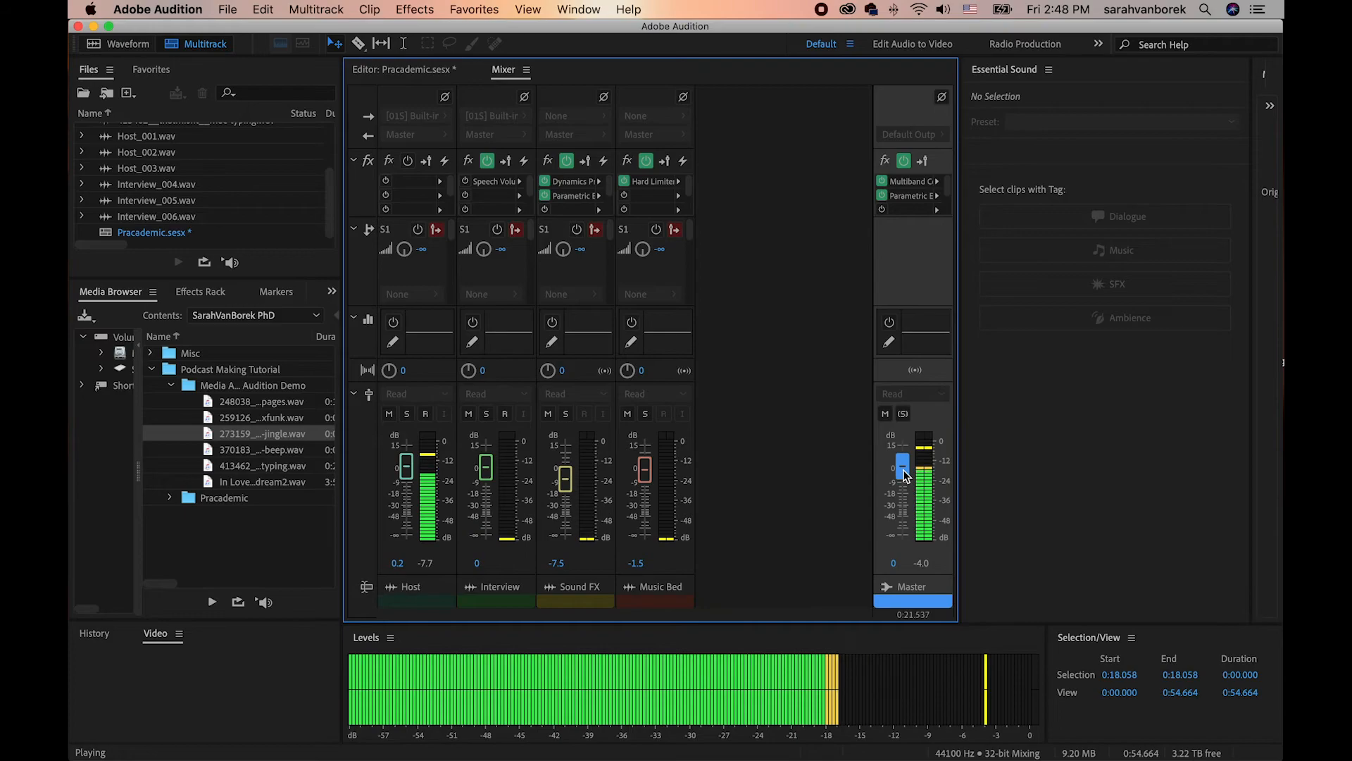
key("space")
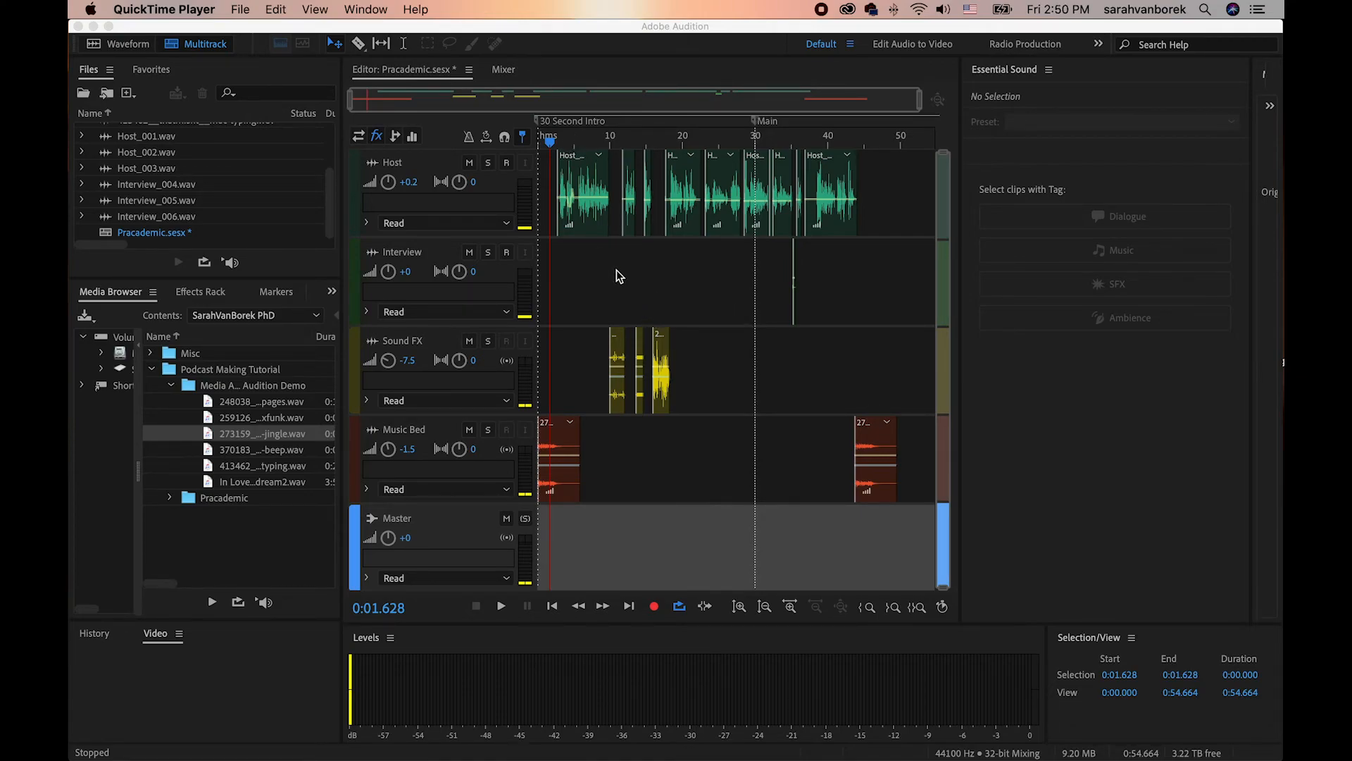
Place the playhead at 0:02.745, at the start of the first Host_001 clip.
left_click(577, 138)
scroll(582, 143, "up", 1)
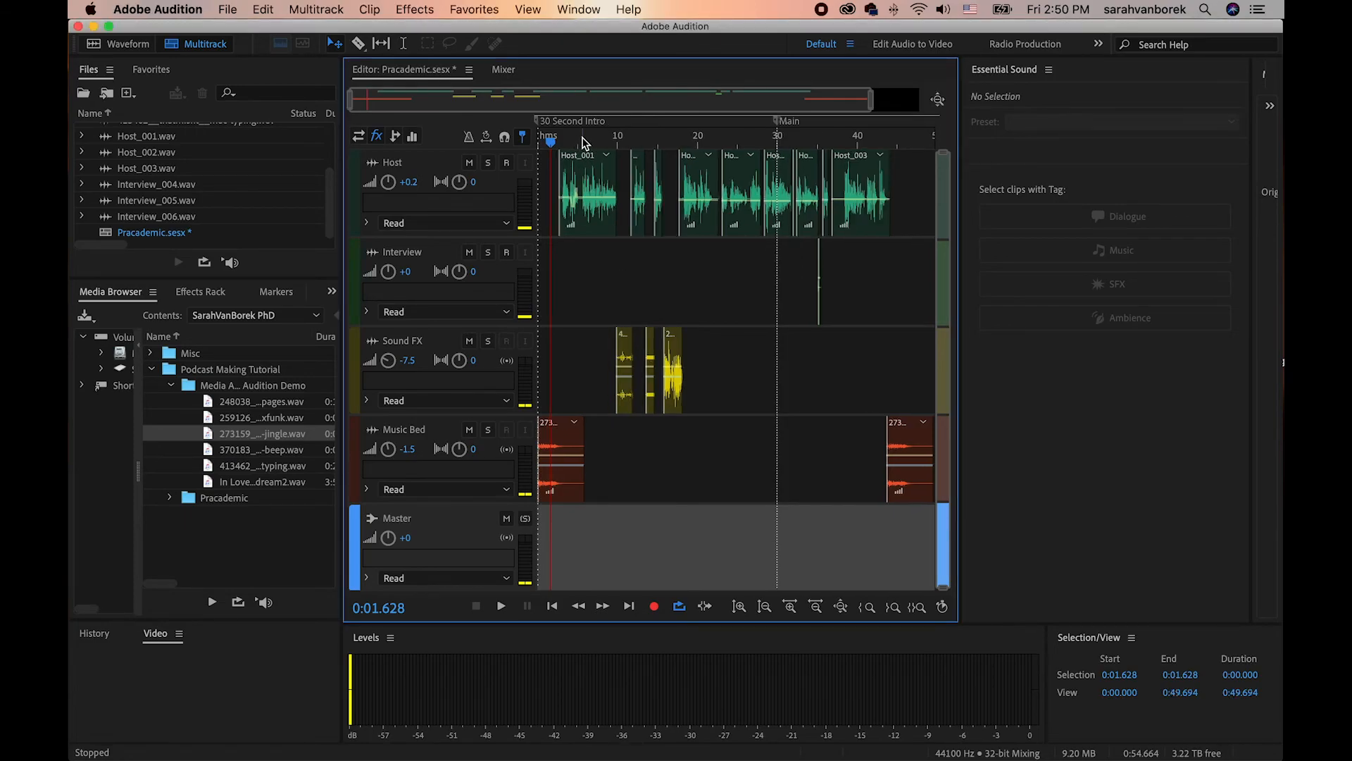
scroll(582, 141, "up", 5)
left_click(585, 139)
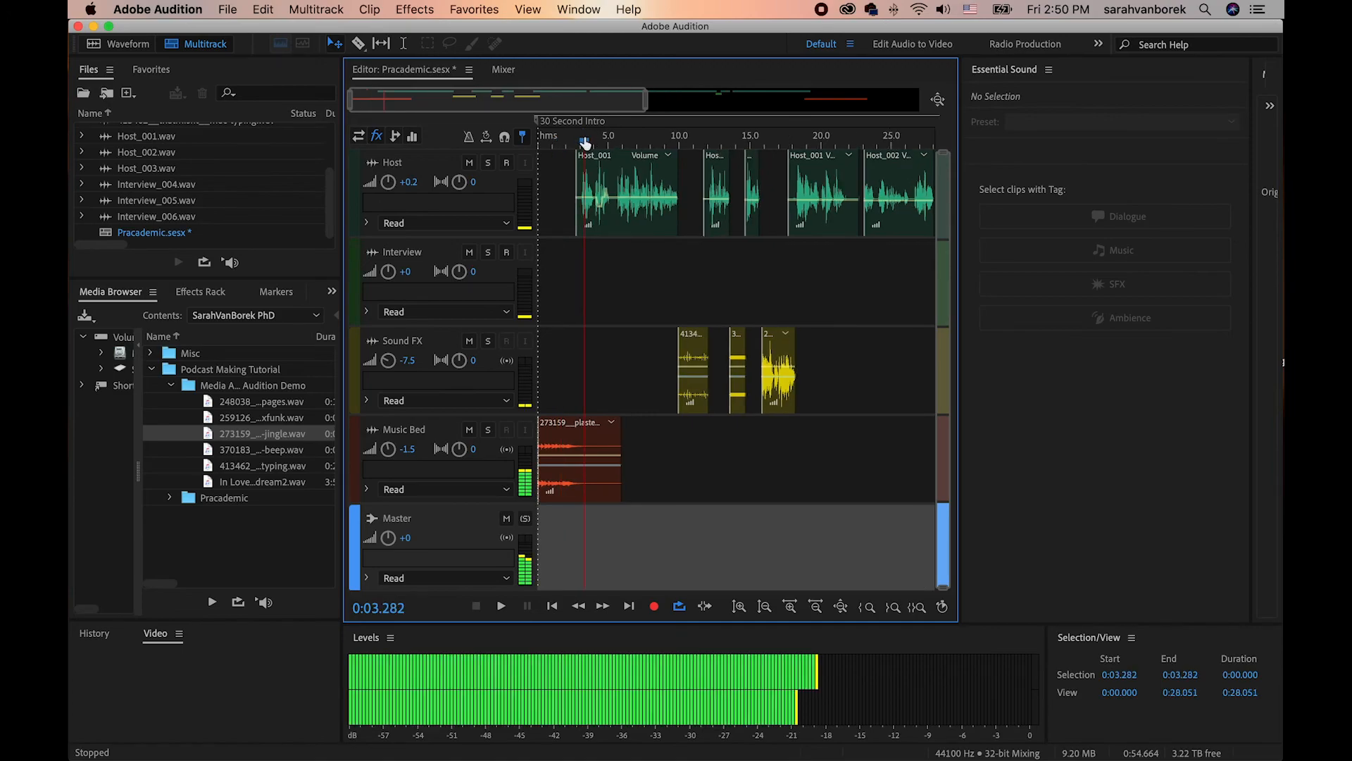
left_click(577, 138)
scroll(581, 141, "up", 3)
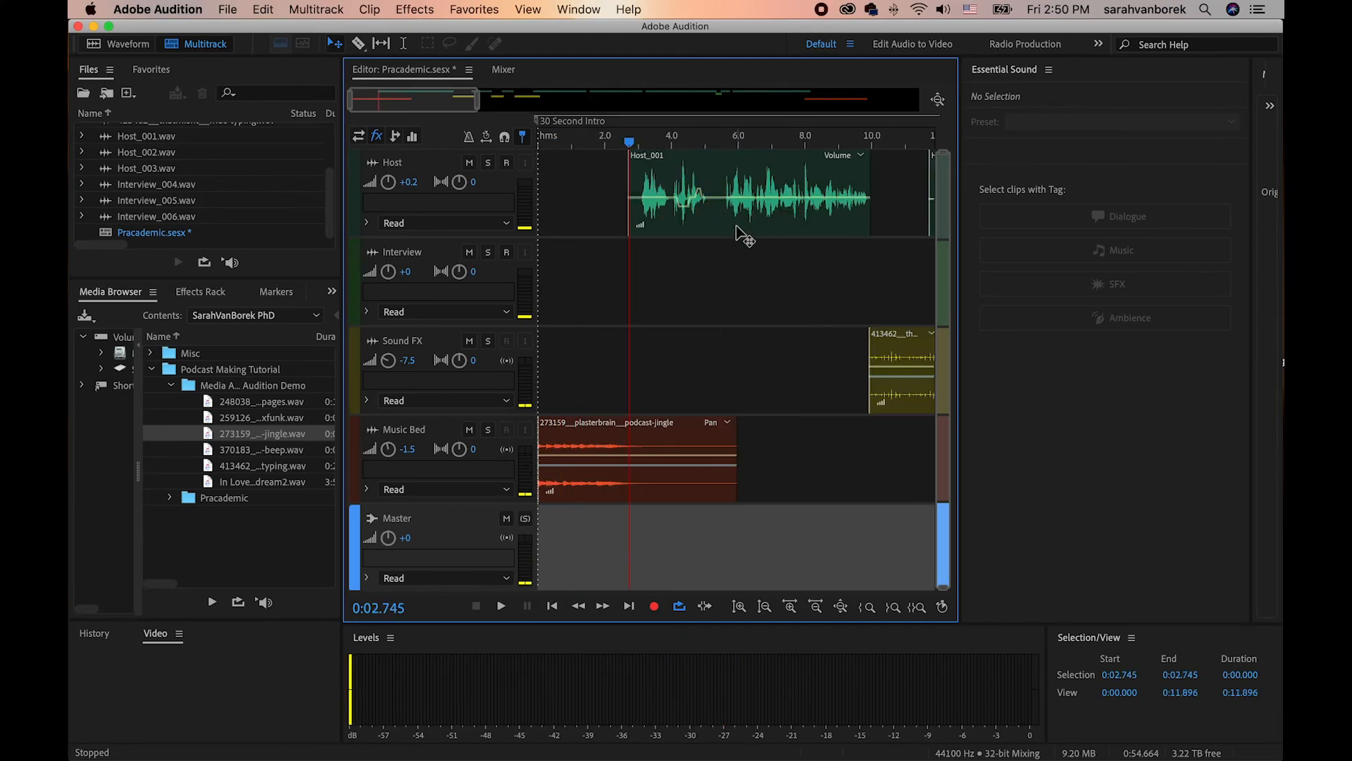
Add a fade-in at the beginning and a short fade-out at the end of the first Host_001 clip.
left_click(713, 174)
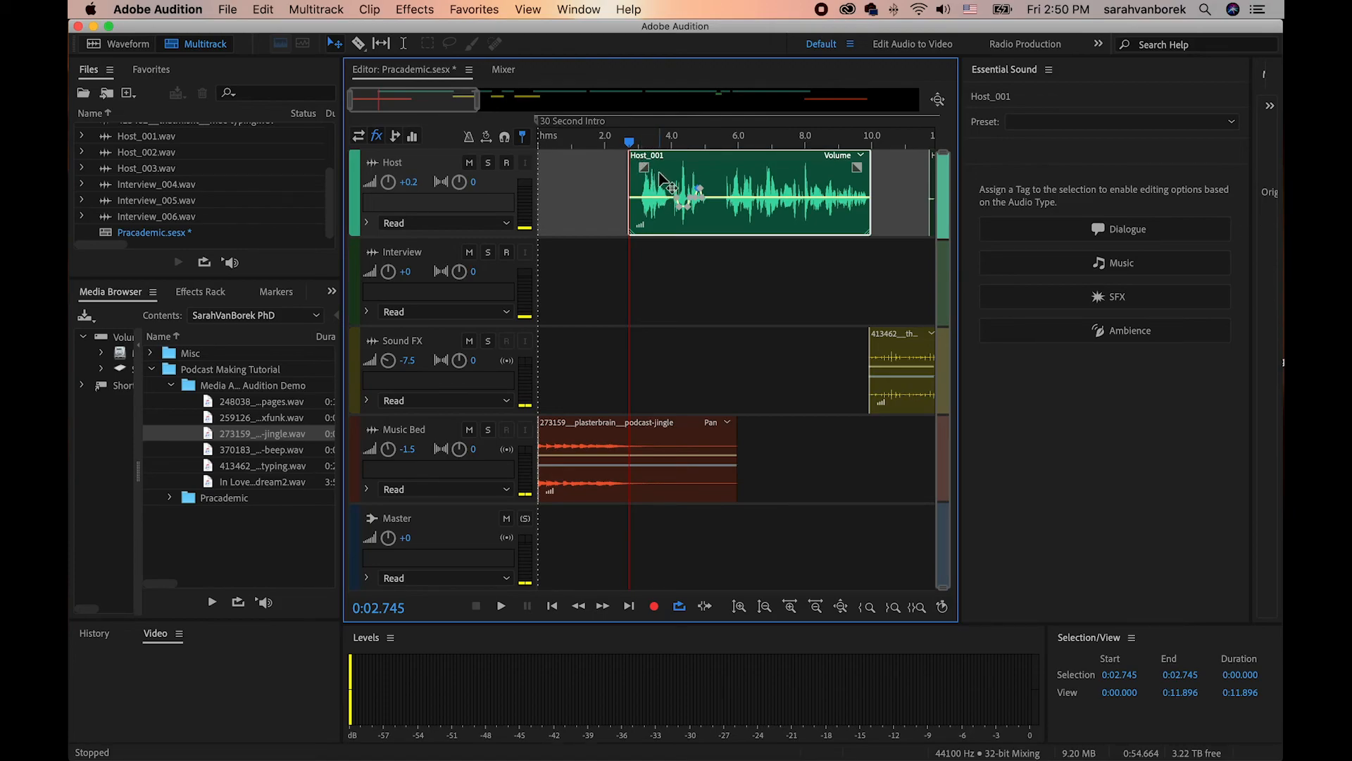
left_click_drag(644, 167, 659, 167)
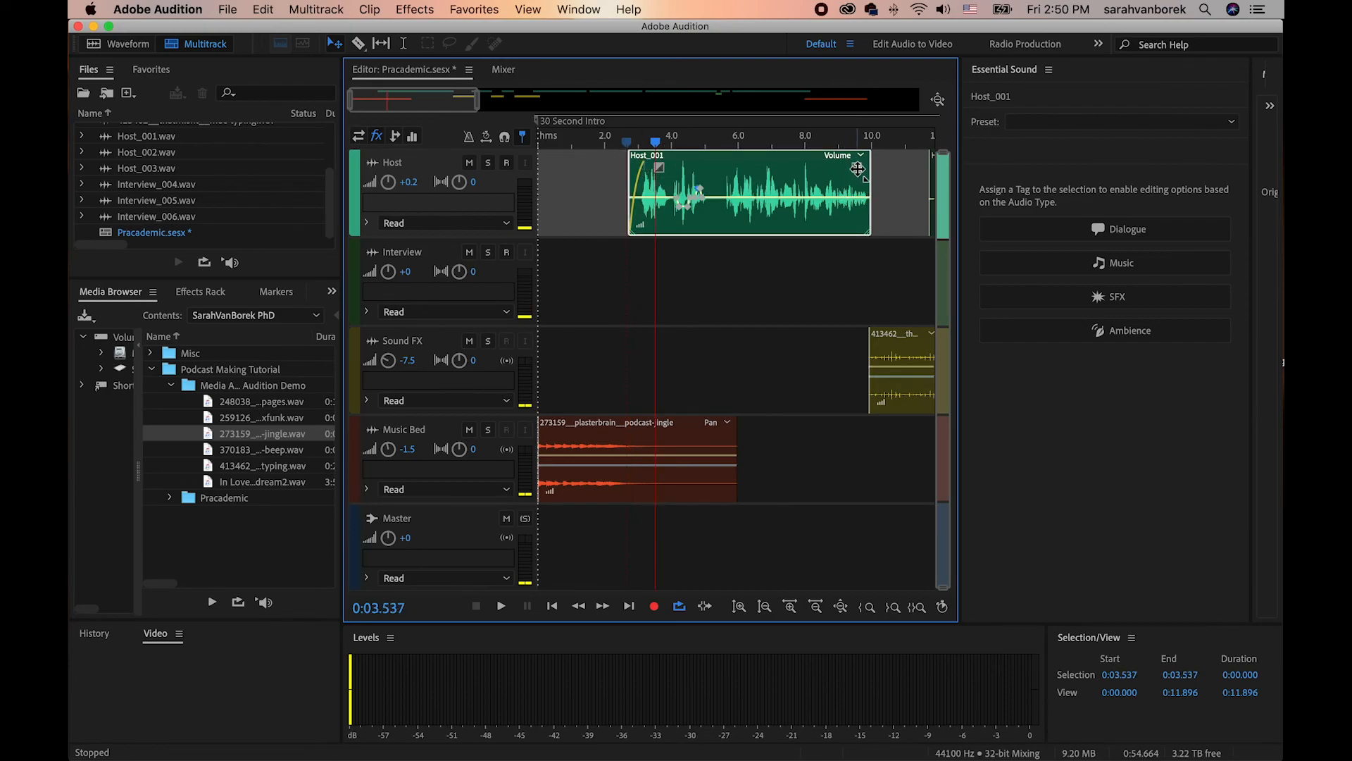
left_click_drag(857, 168, 850, 167)
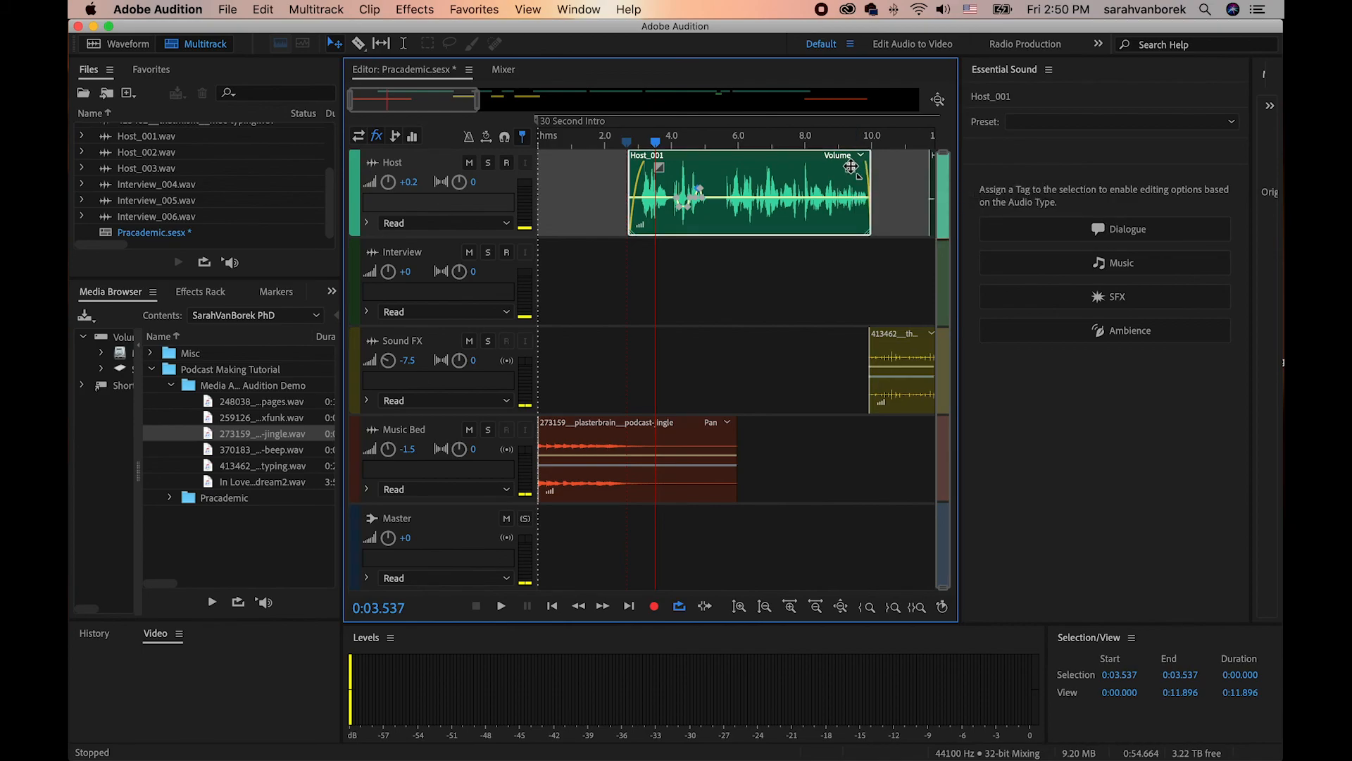